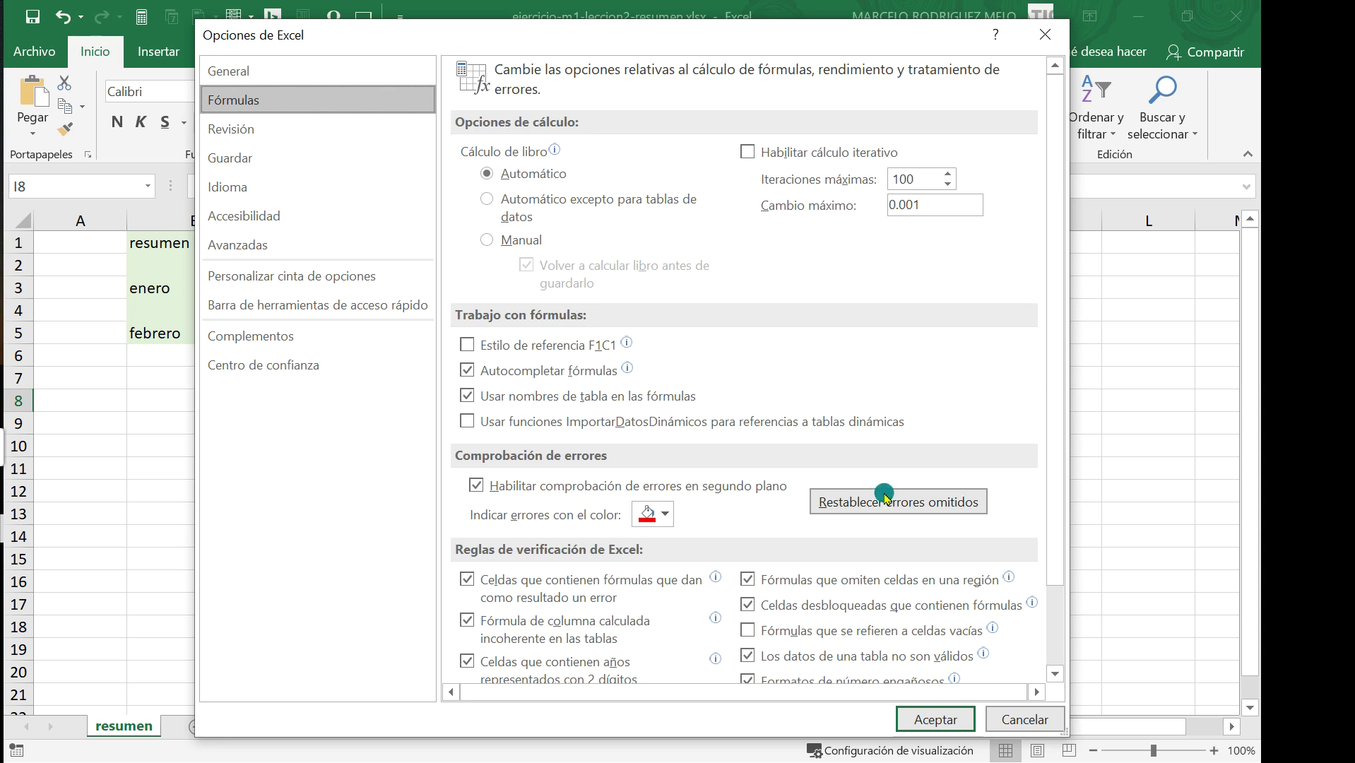
Enable the R1C1 reference style (Estilo de referencia F1C1) in the Excel formula options and apply it.
left_click(1028, 724)
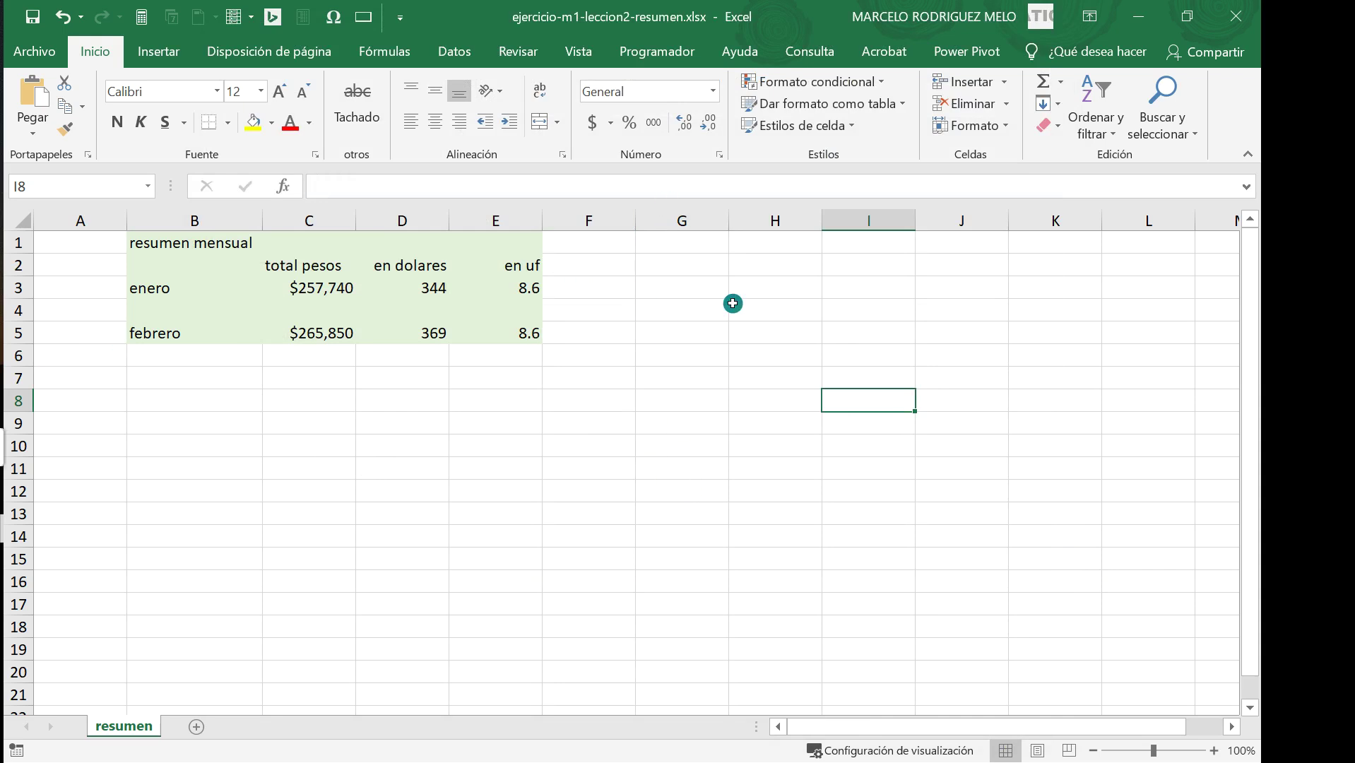
left_click(35, 54)
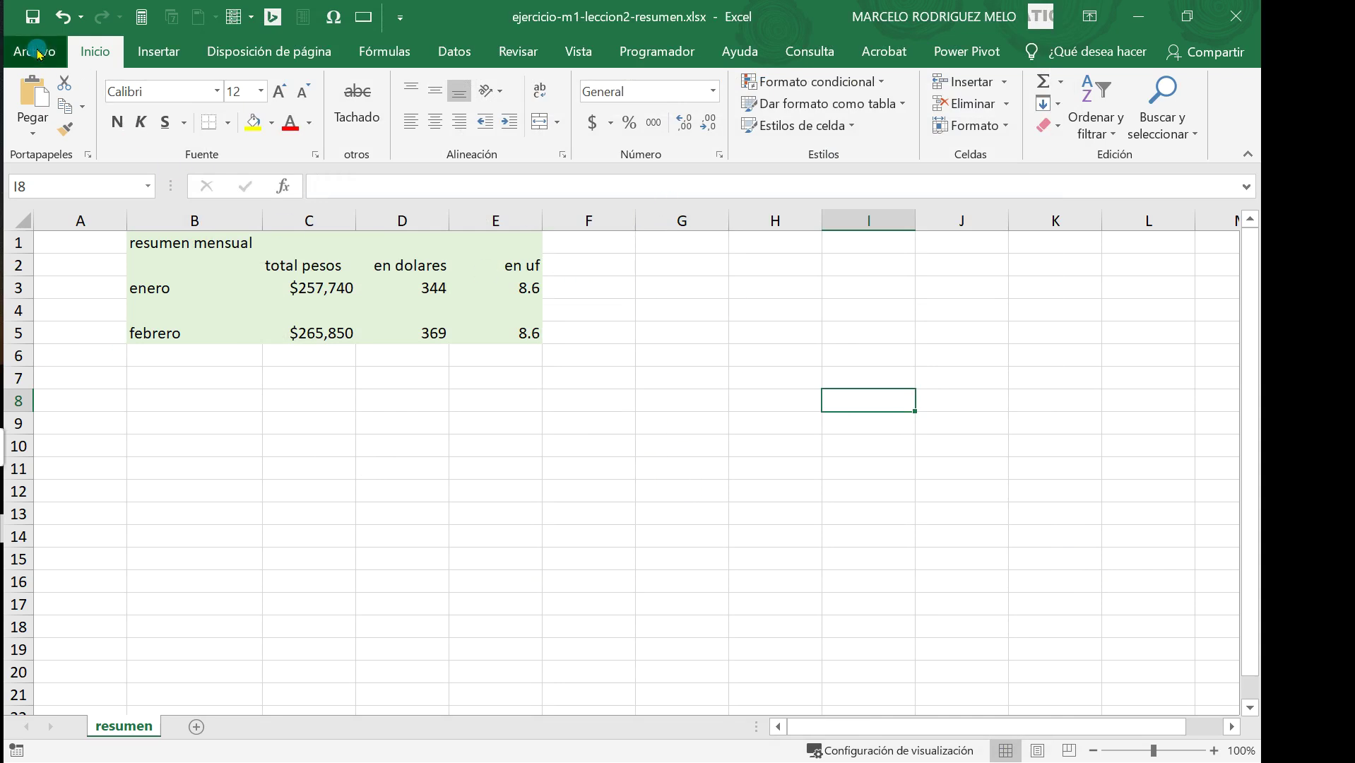
left_click(82, 747)
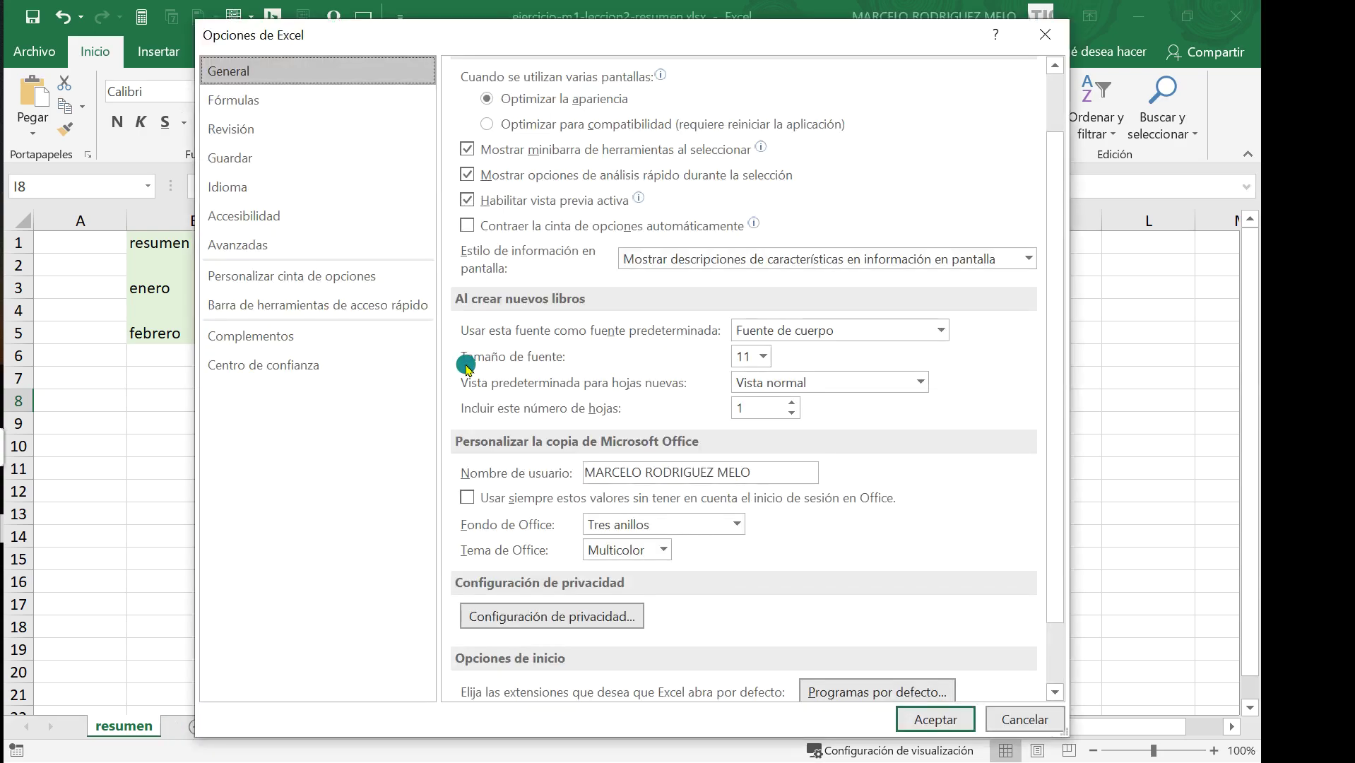
left_click(234, 100)
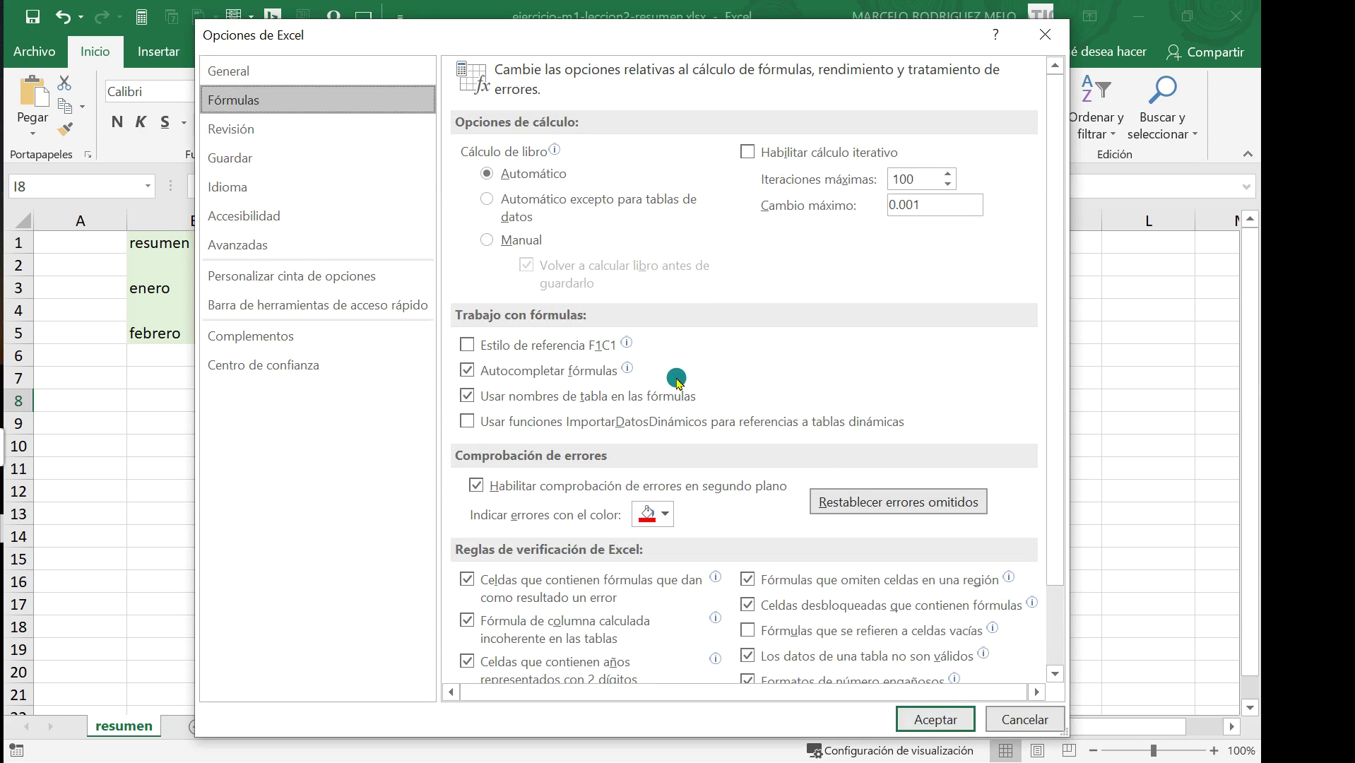
left_click(469, 345)
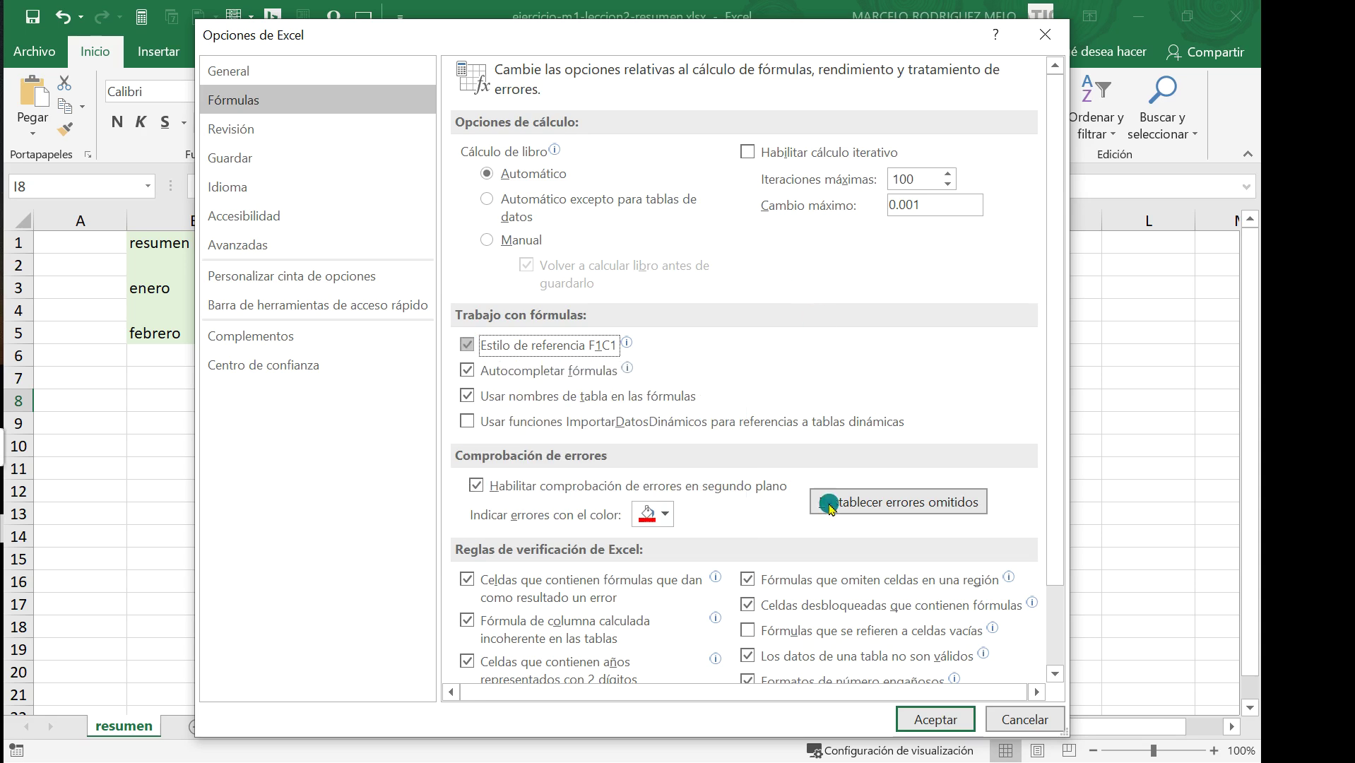
left_click(921, 721)
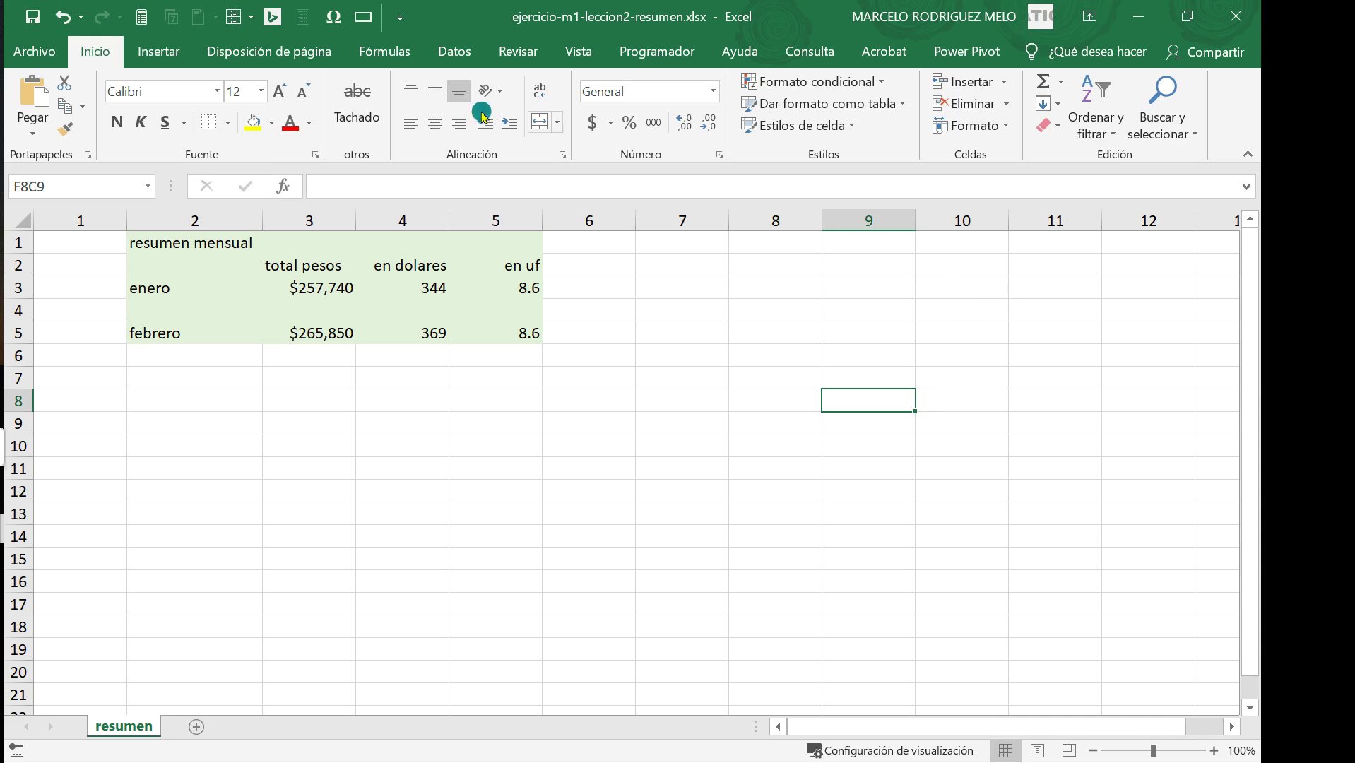
Turn off the R1C1 reference style (Estilo de referencia F1C1) in the formula options and apply the change.
left_click(34, 55)
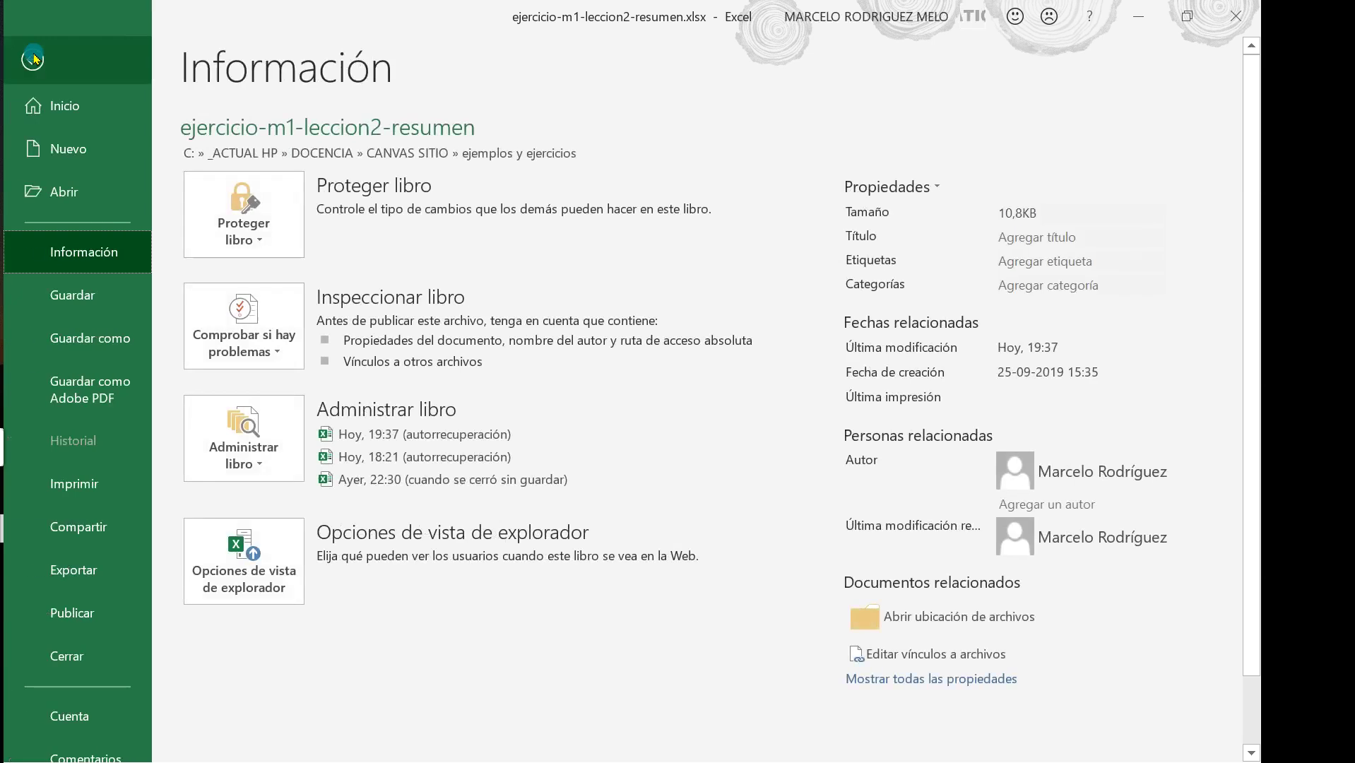
scroll(89, 722, "down", 2)
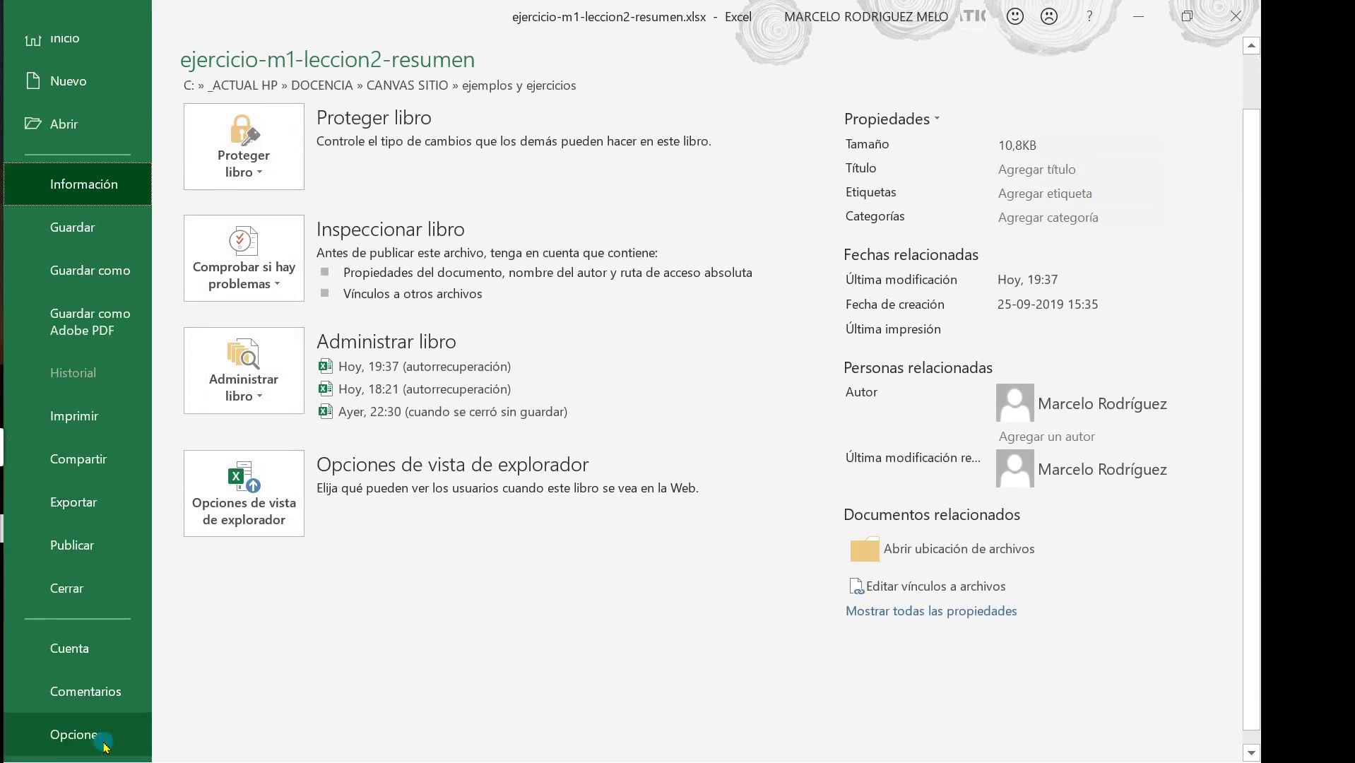
left_click(91, 735)
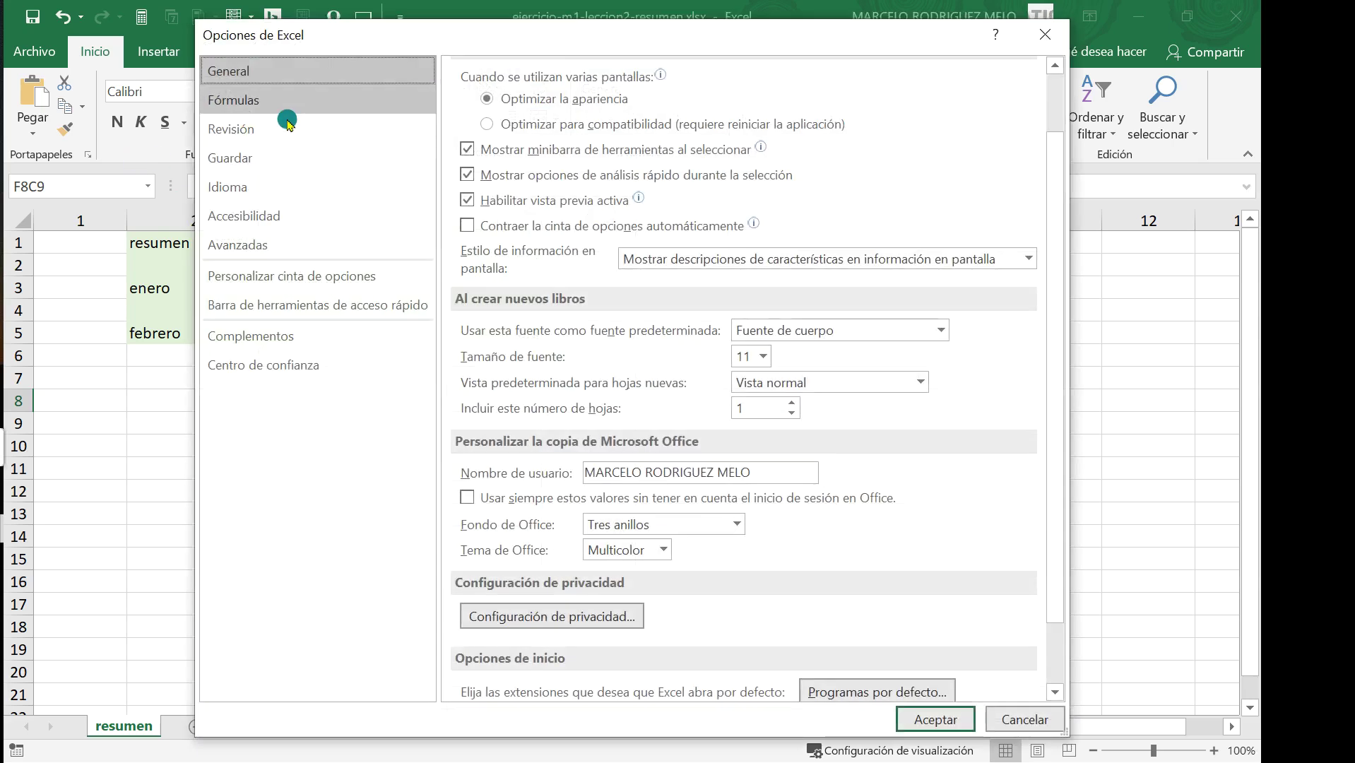
left_click(272, 100)
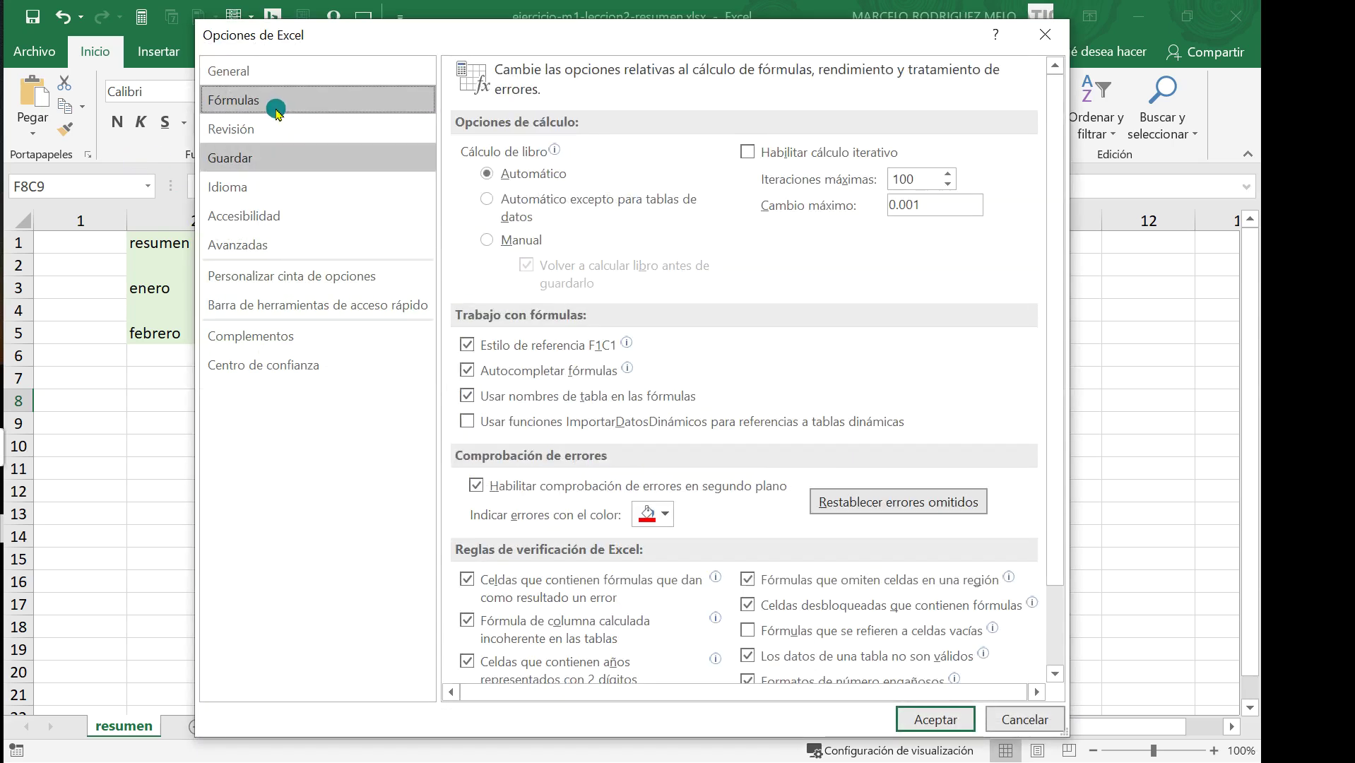
left_click(466, 345)
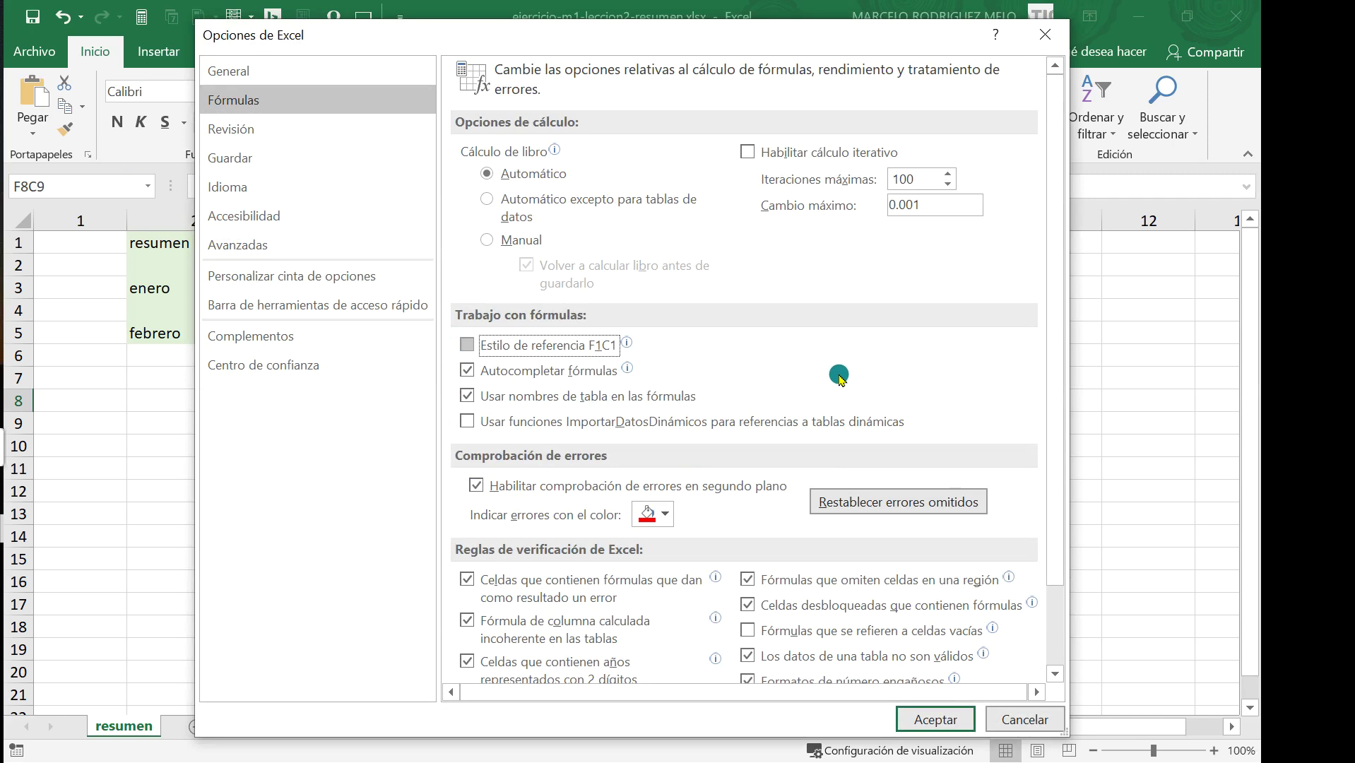
scroll(837, 378, "down", 3)
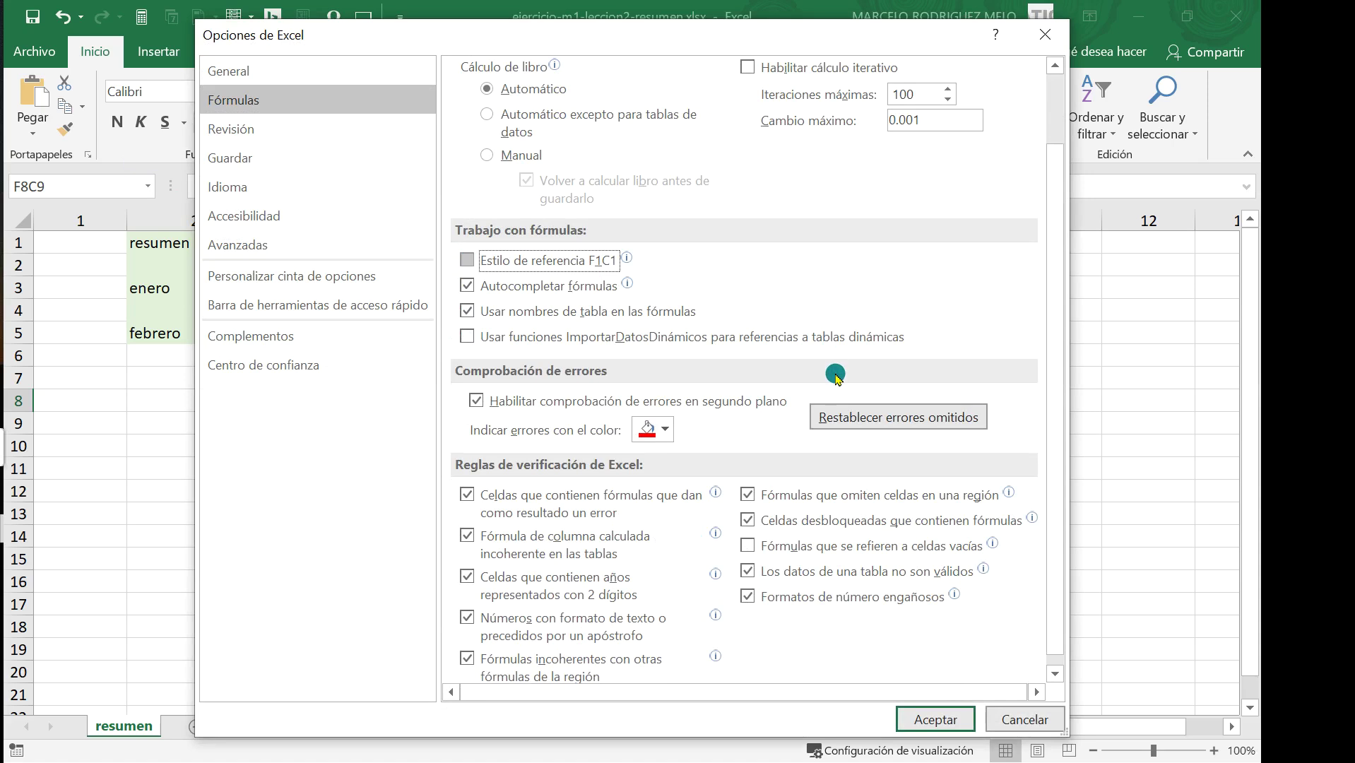
left_click(928, 721)
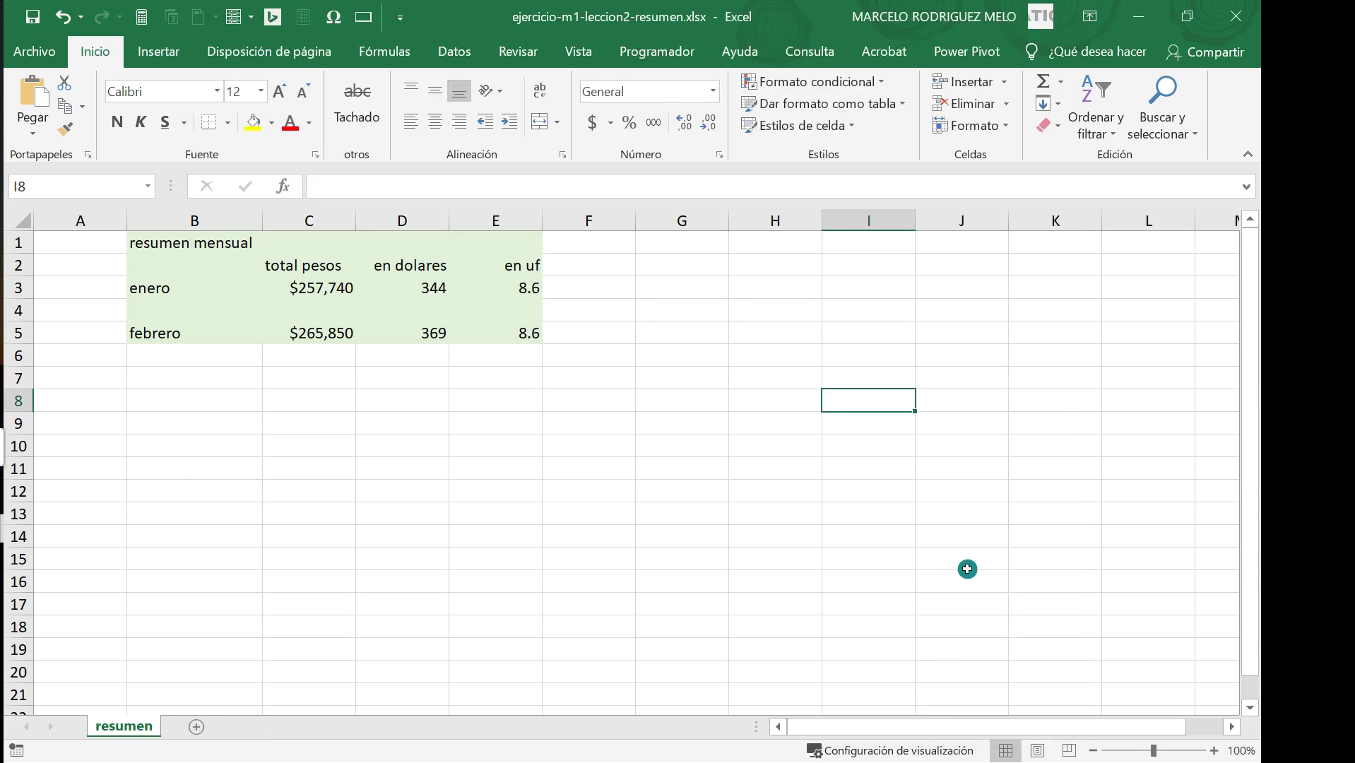
left_click(1136, 16)
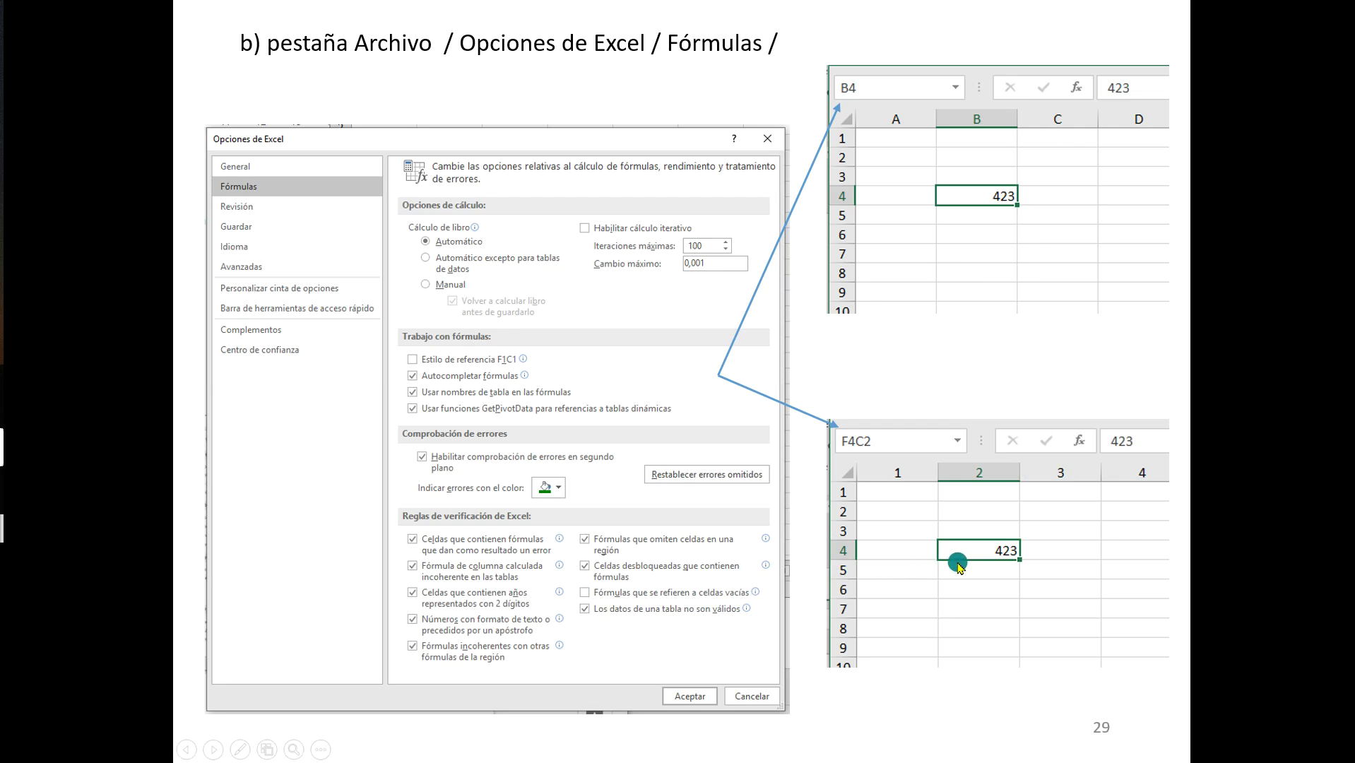
left_click(927, 513)
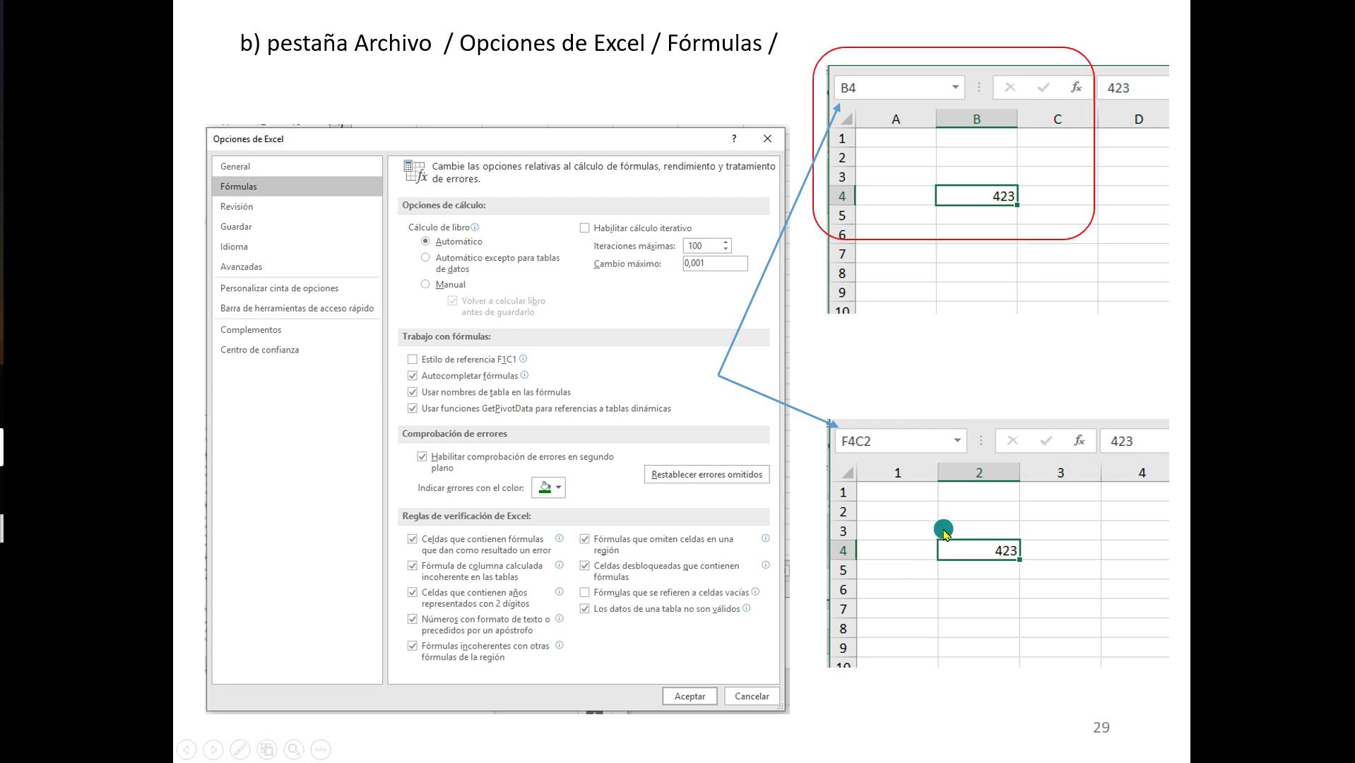
left_click(1060, 603)
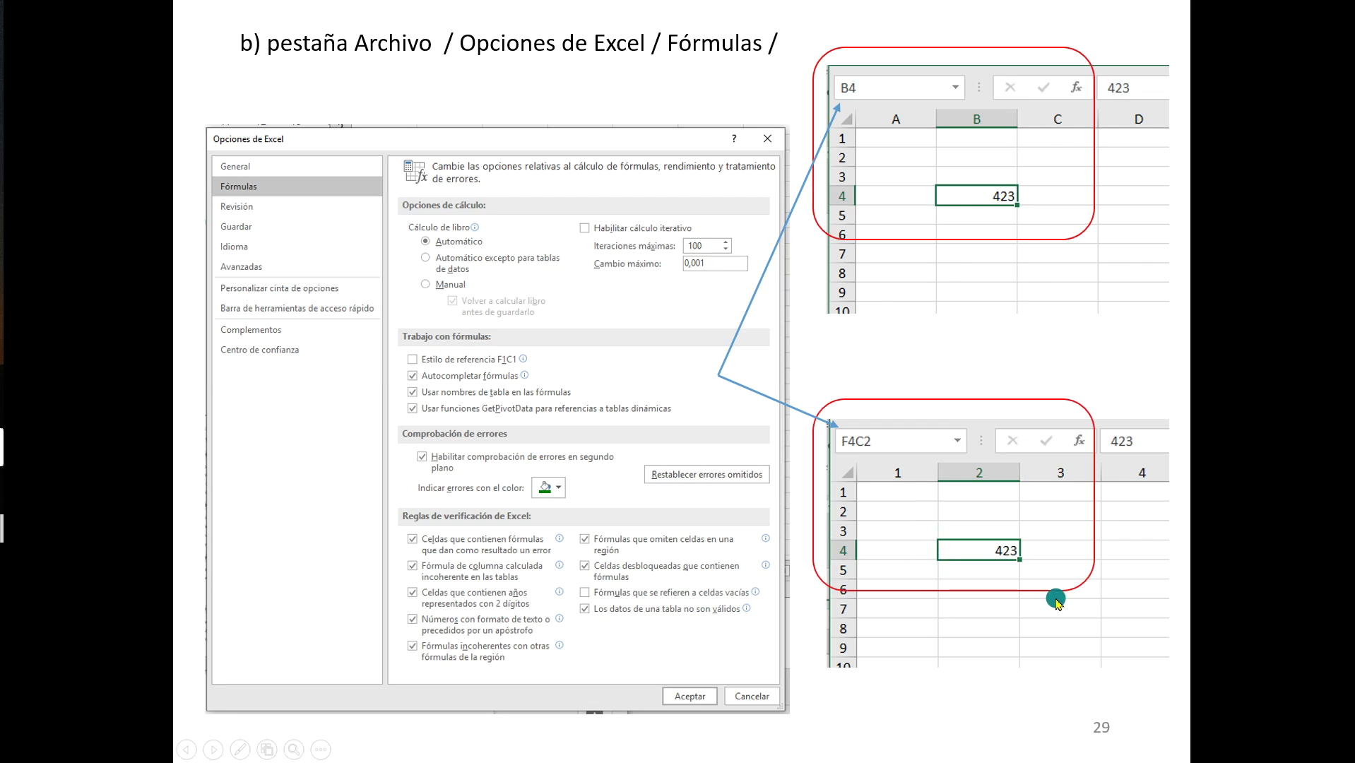
left_click(1054, 580)
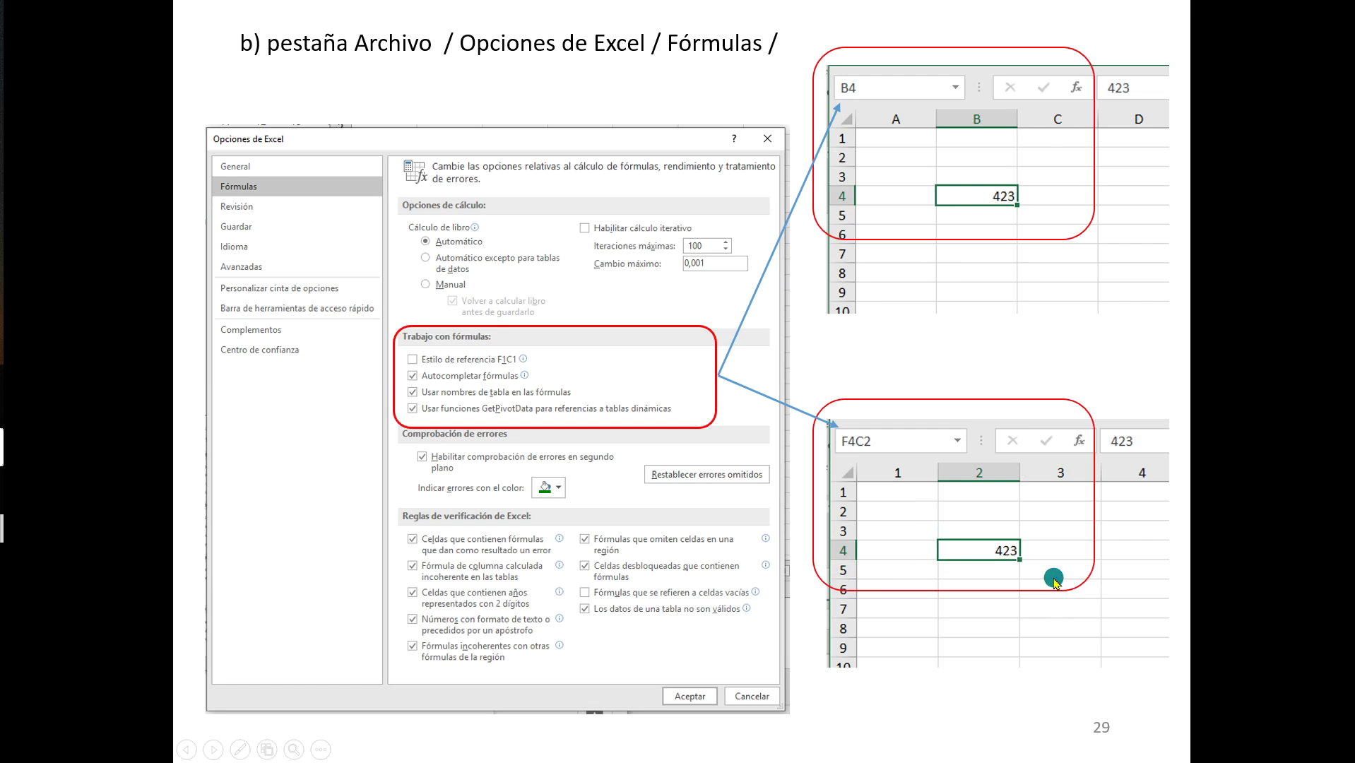
left_click(1007, 693)
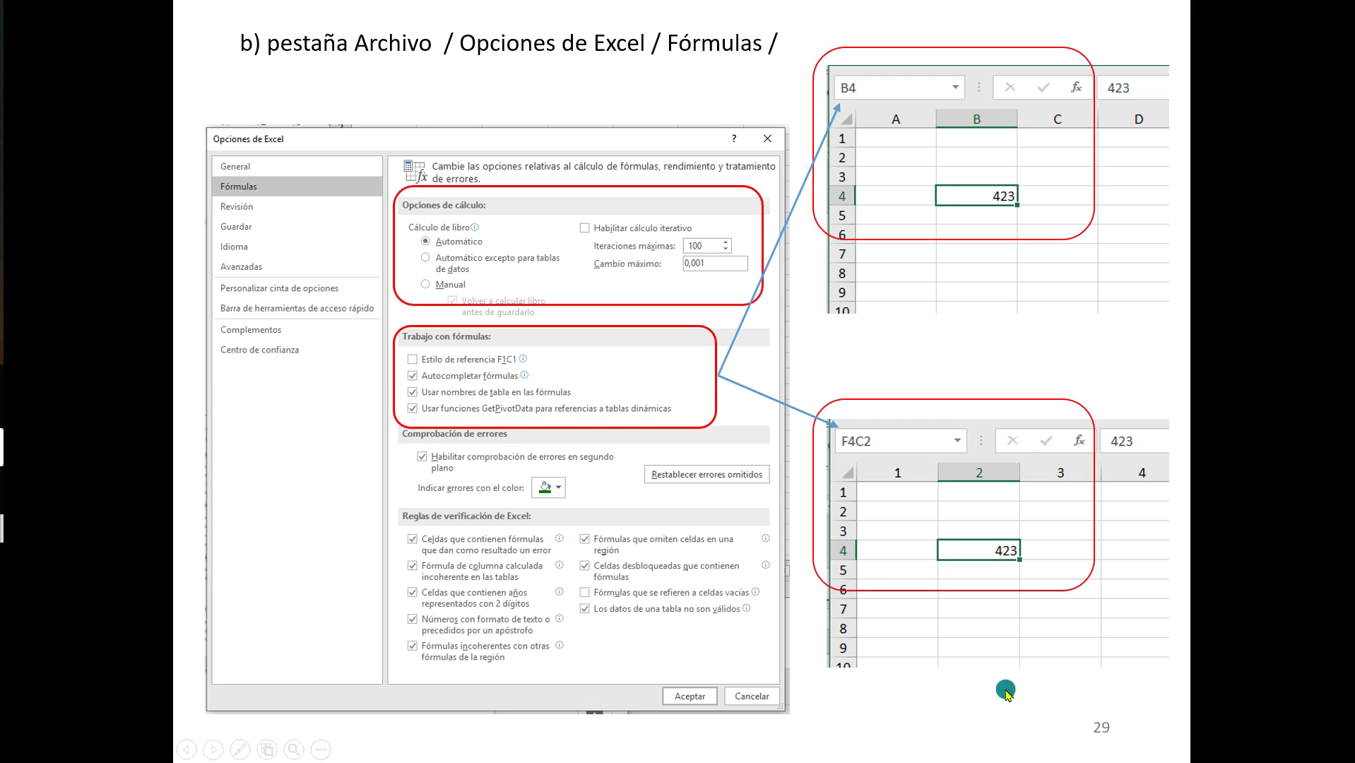
left_click(1007, 693)
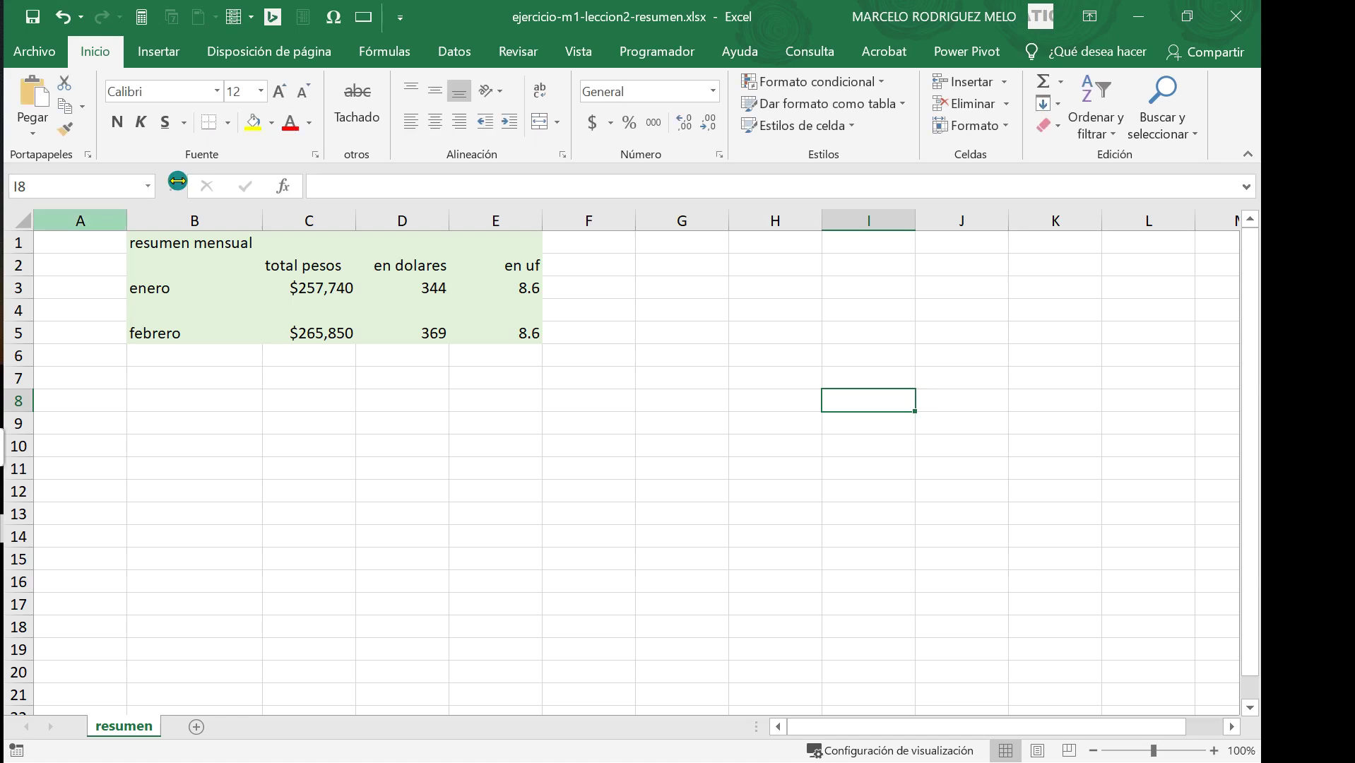
Set the direction in which the selection moves after Enter to Derecha in the advanced editing options.
left_click(43, 57)
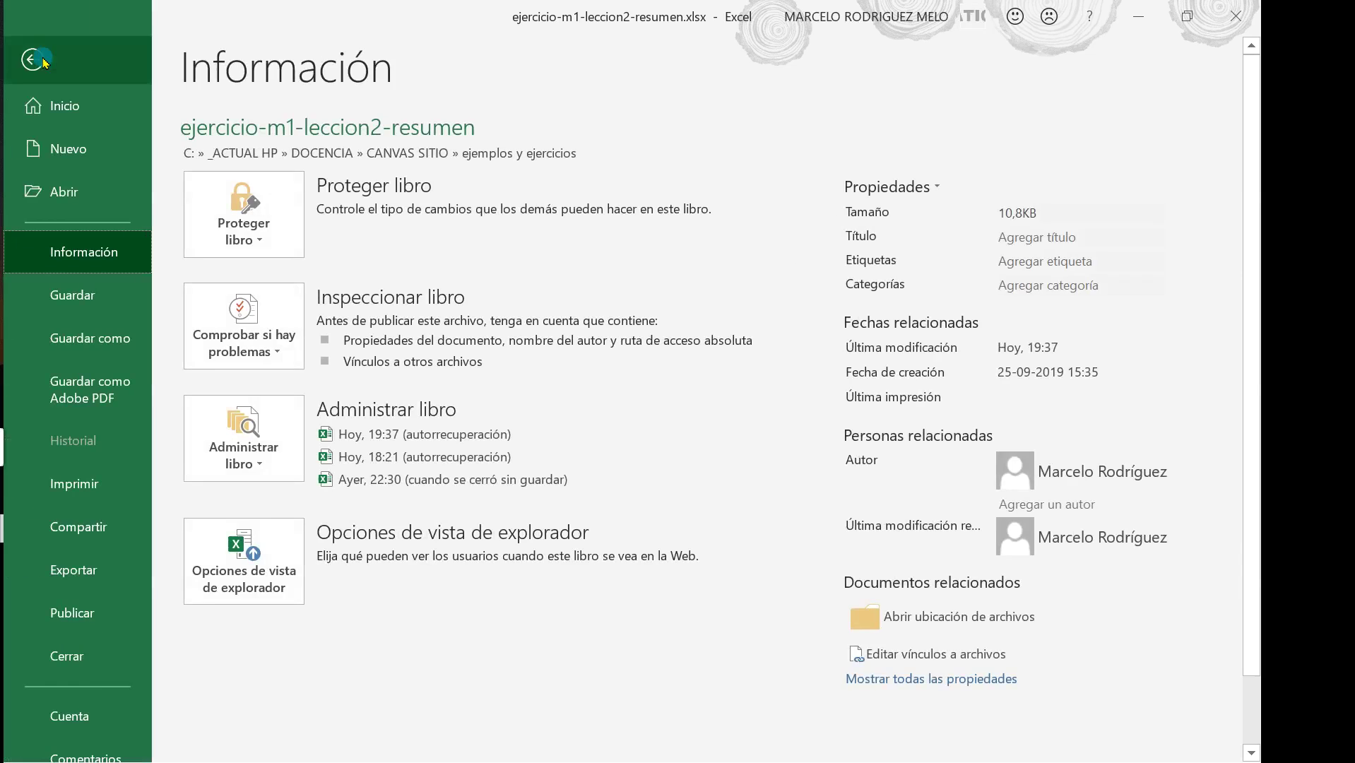
scroll(117, 756, "down", 1)
left_click(106, 751)
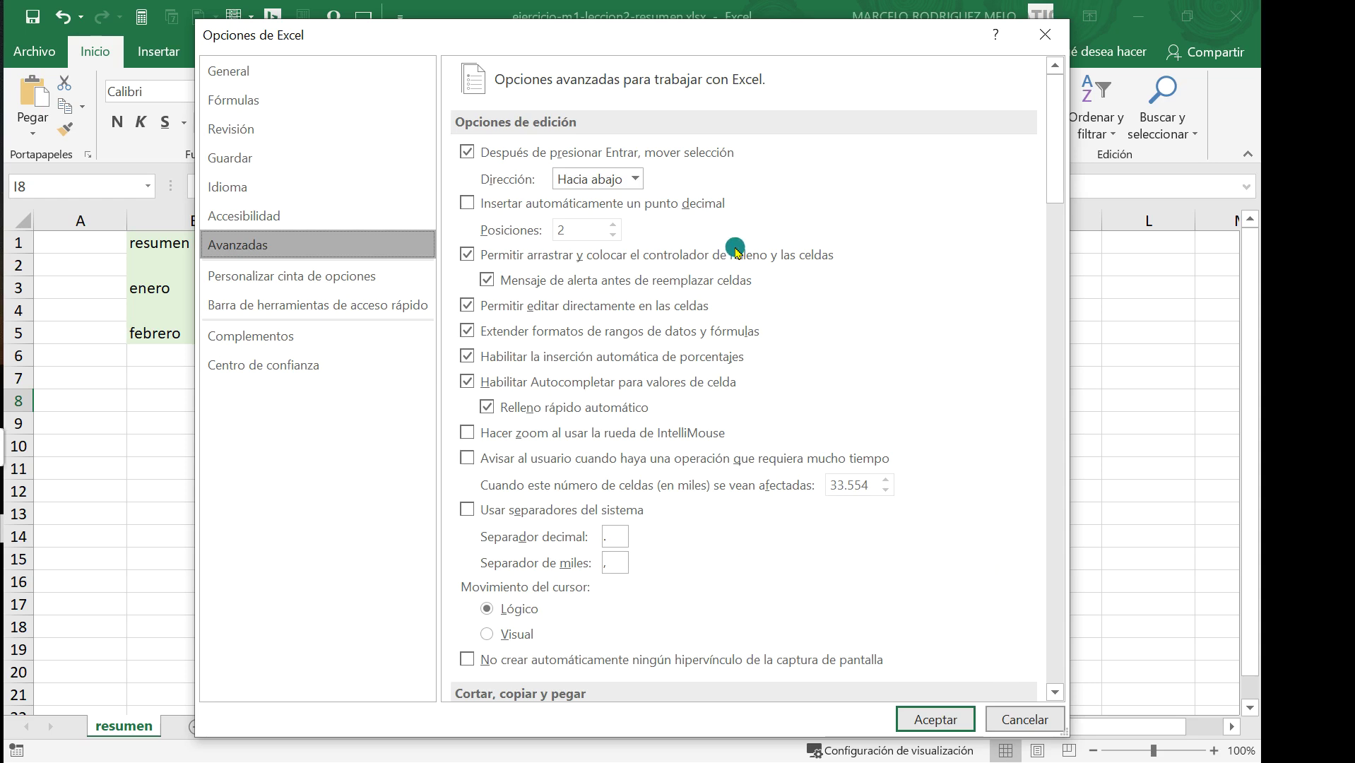
left_click(636, 180)
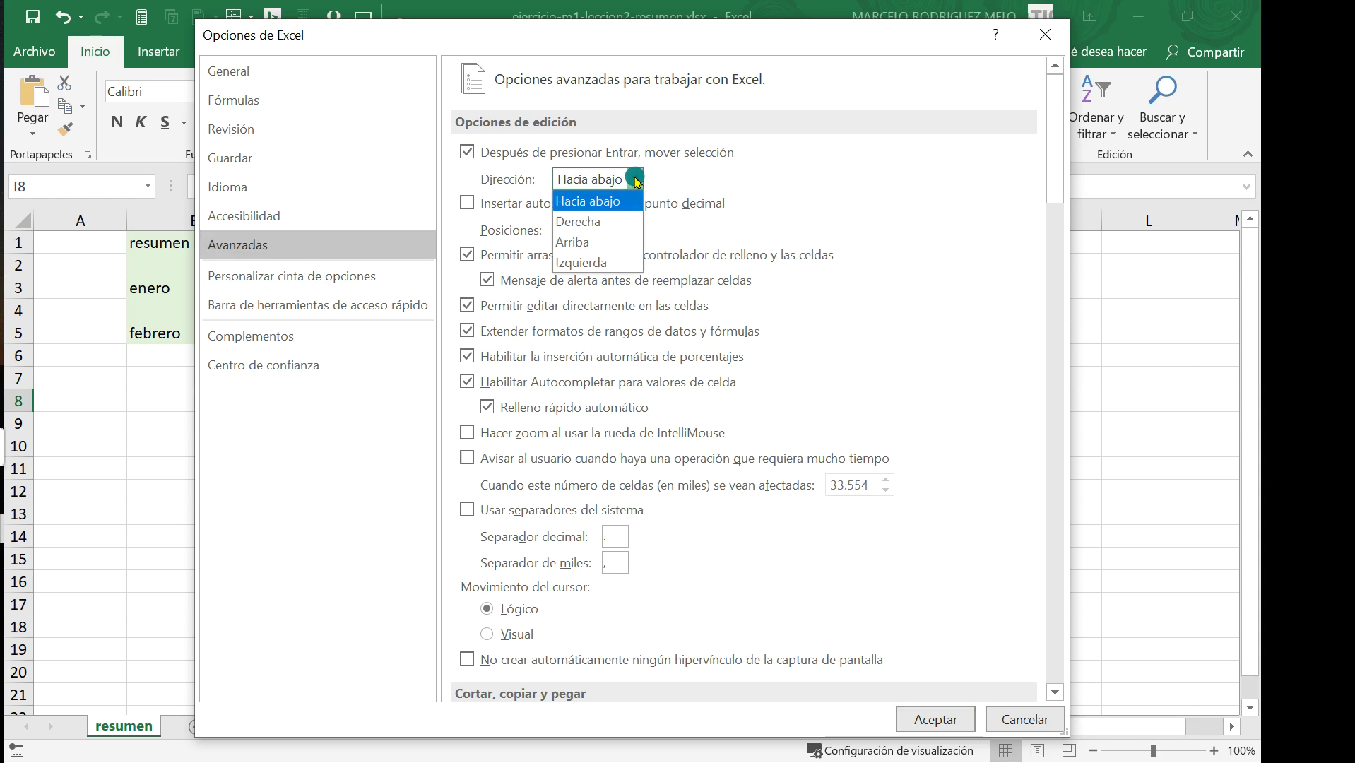
left_click(611, 222)
left_click(924, 721)
Enter the test text "kkkkkkk" in cell I5 and move on to the adjacent cell J5.
left_click(876, 331)
type("kkkkkkk")
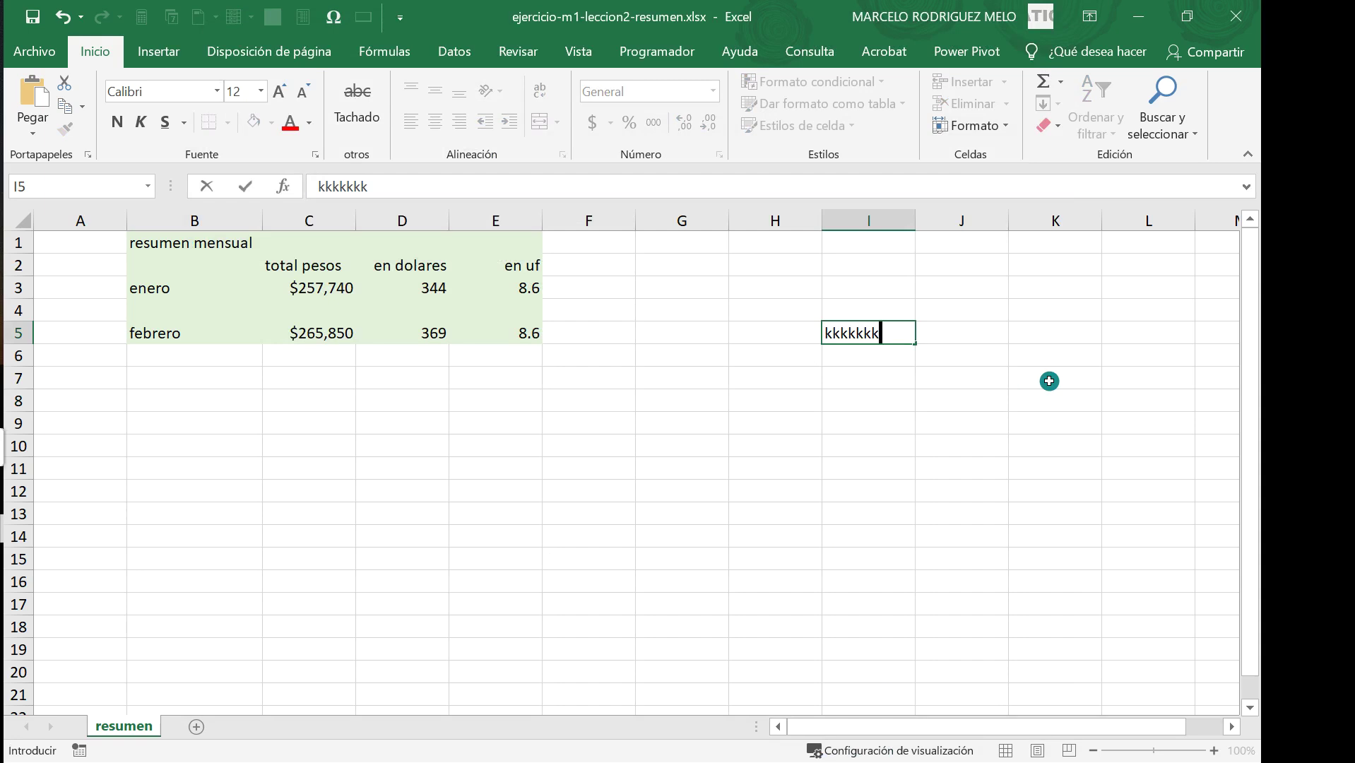
key("Tab")
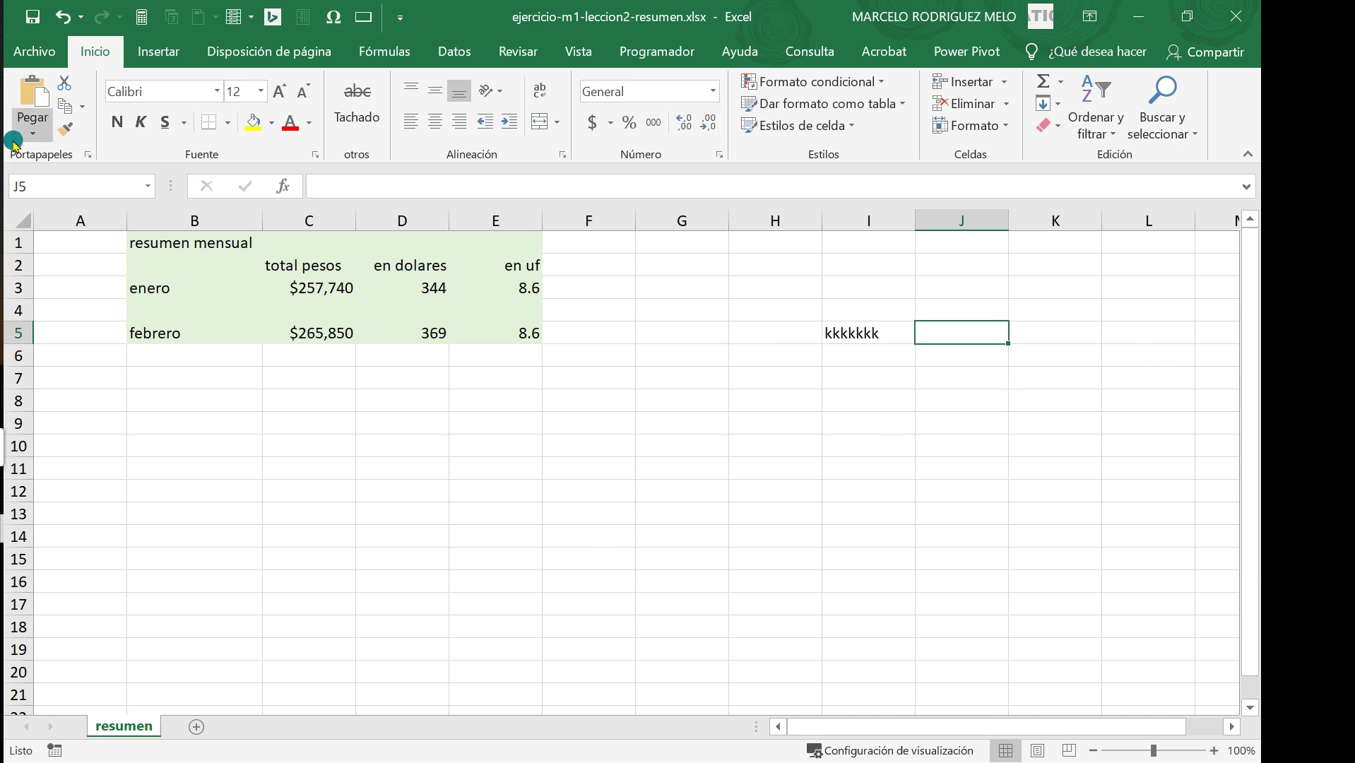
Set the direction of selection movement after Enter back to Hacia abajo in the advanced editing options.
left_click(41, 48)
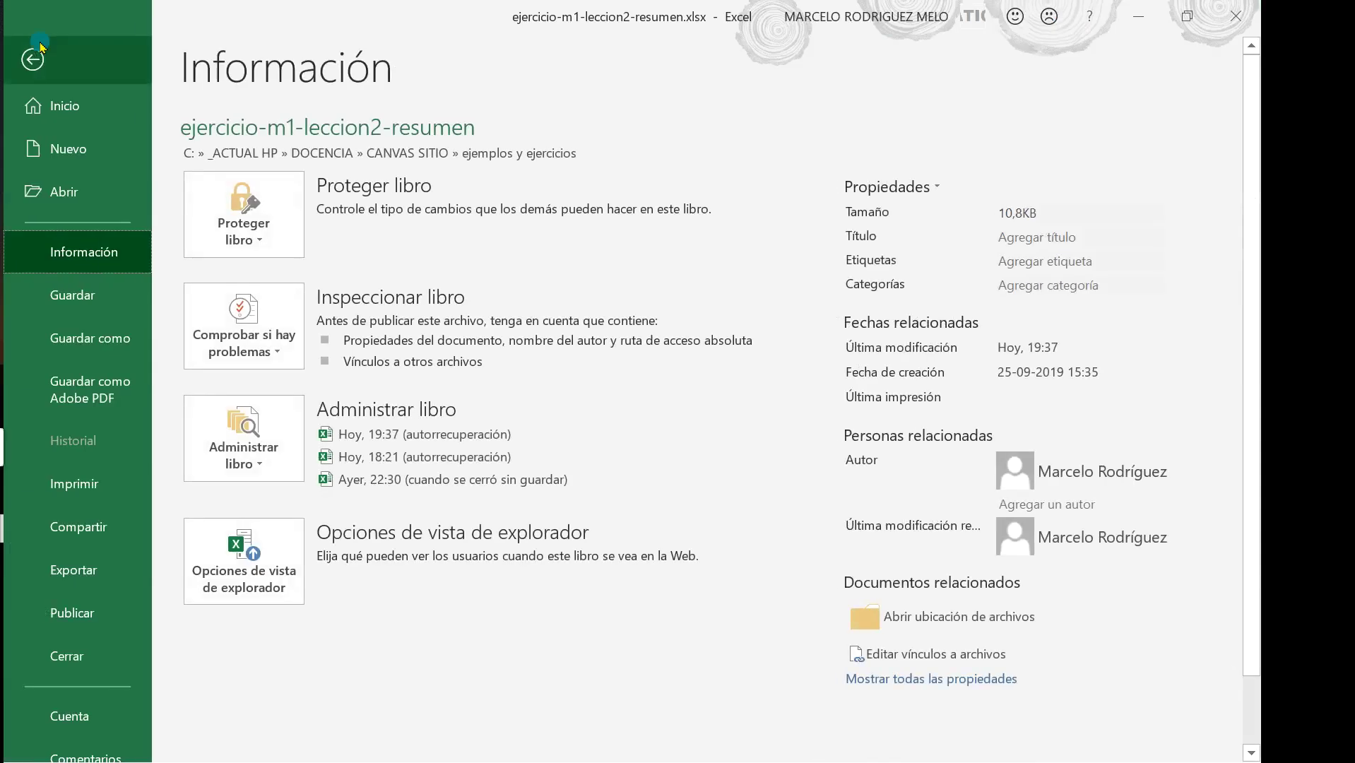
scroll(130, 719, "down", 1)
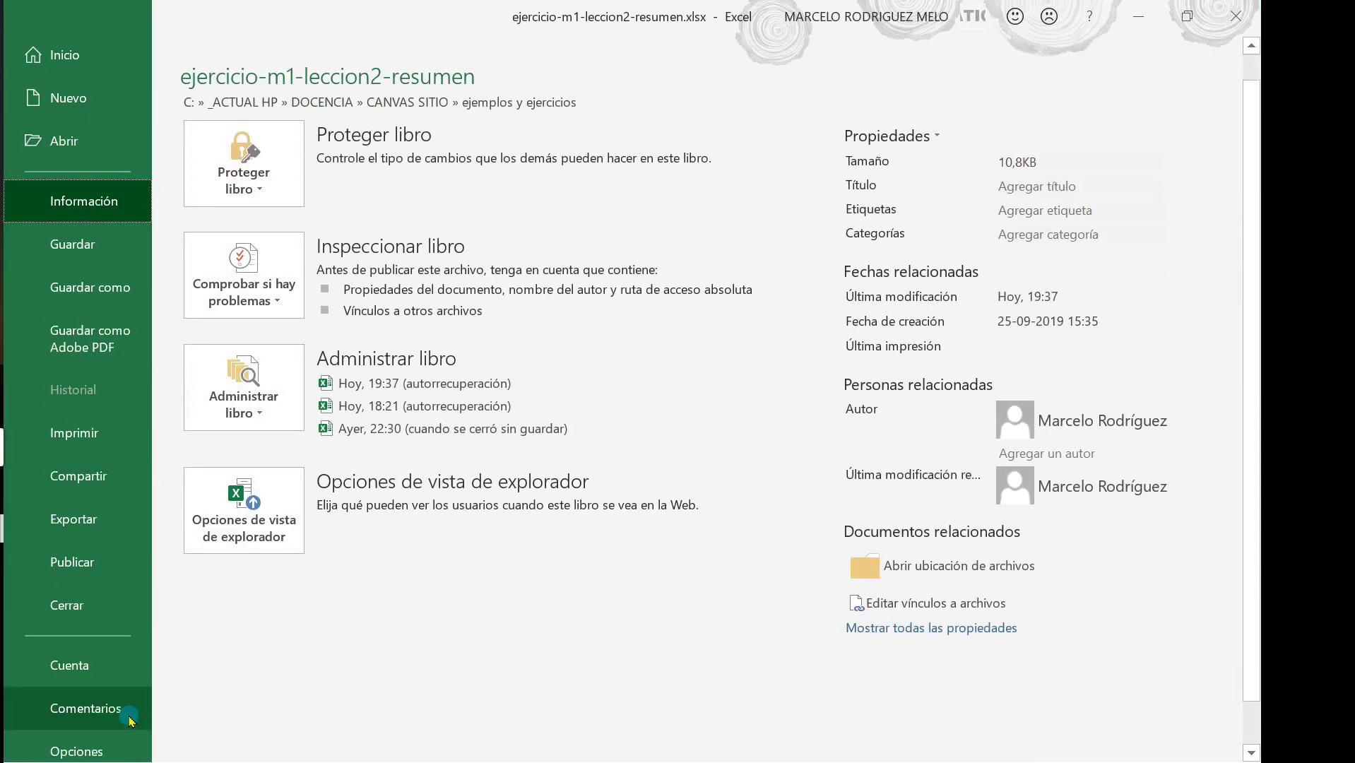
left_click(106, 751)
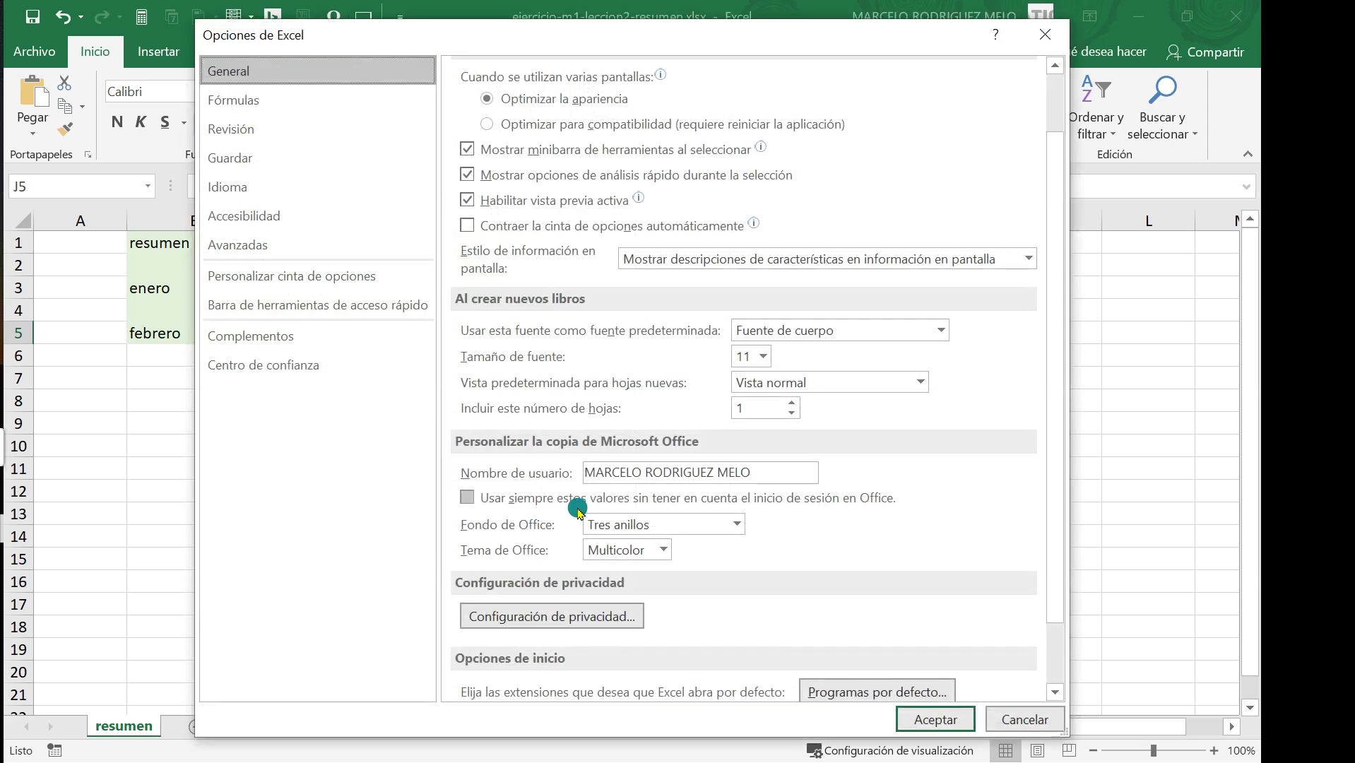
left_click(265, 243)
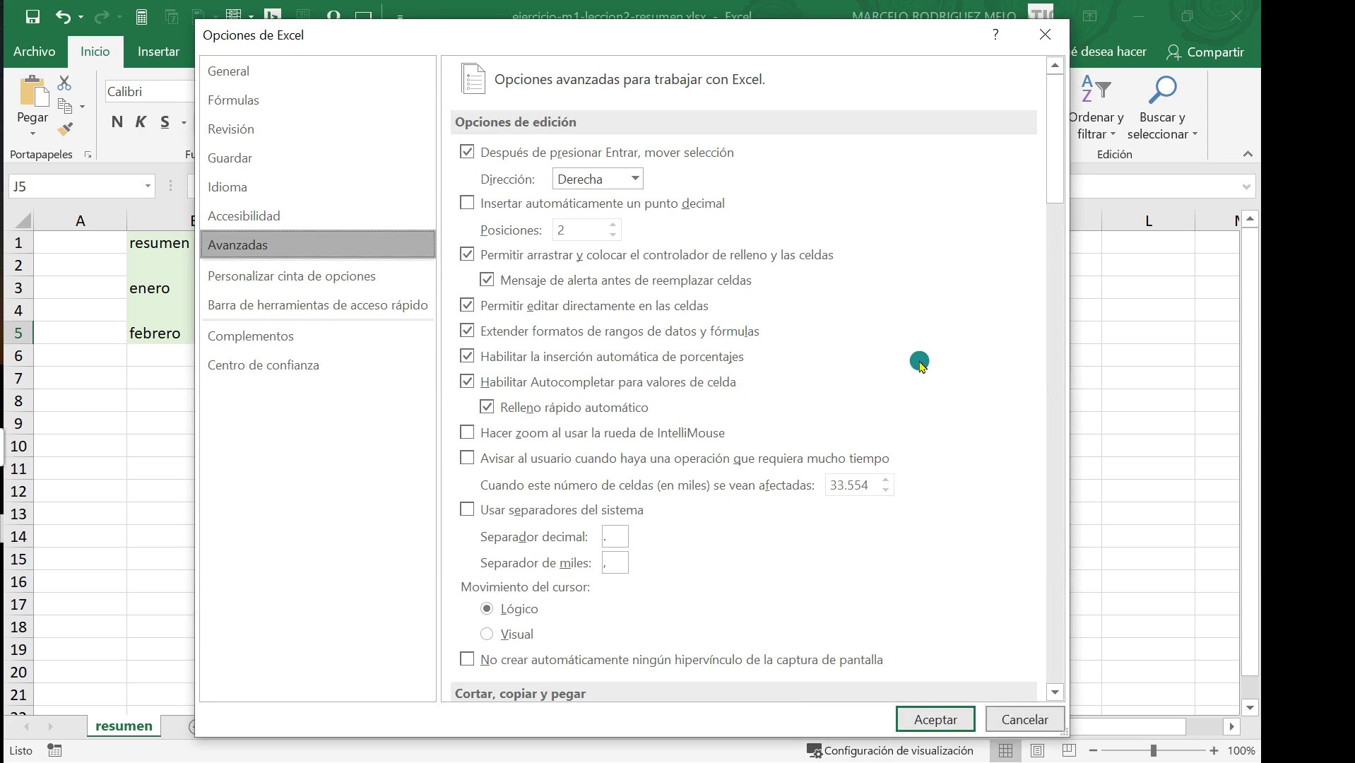
left_click(635, 178)
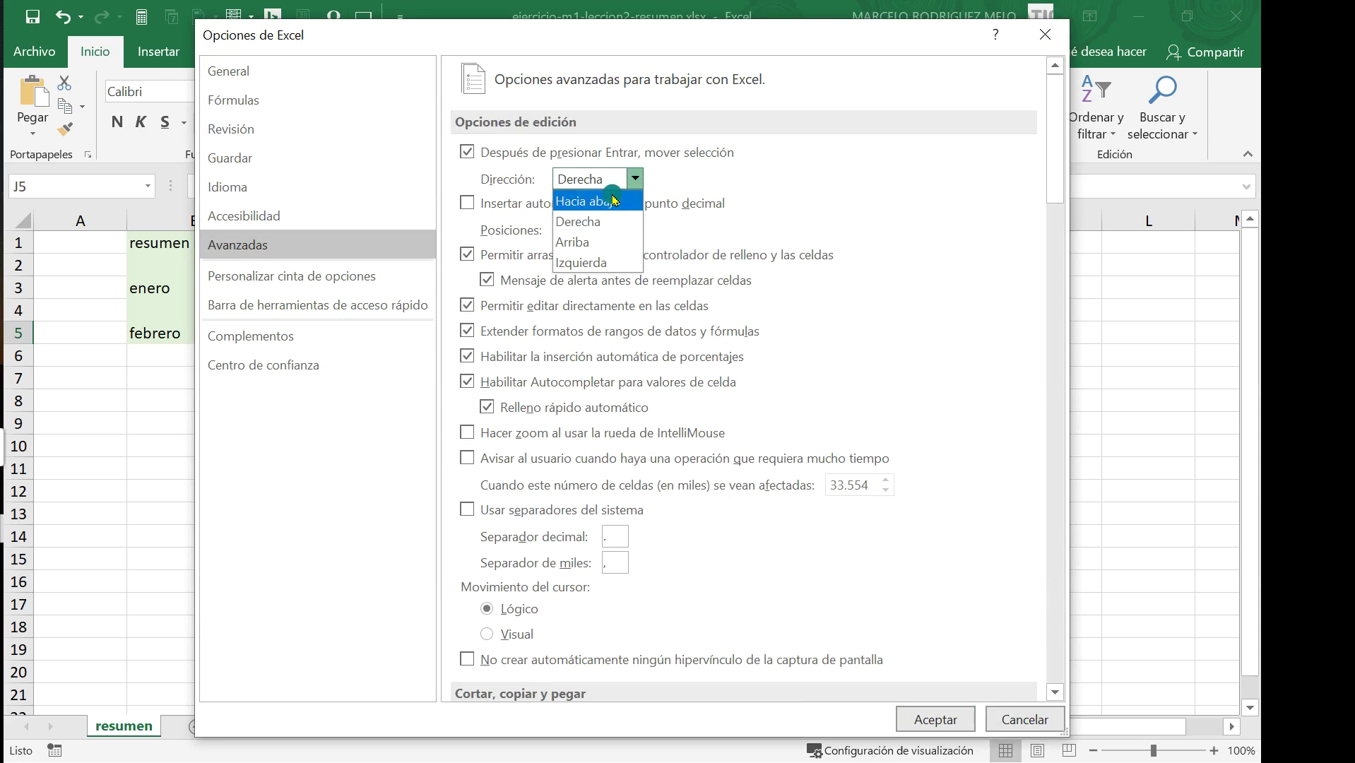
left_click(614, 200)
left_click(919, 709)
Enter the test text "kkkkkkk" in cell I7 and move on to the cell below.
left_click(847, 375)
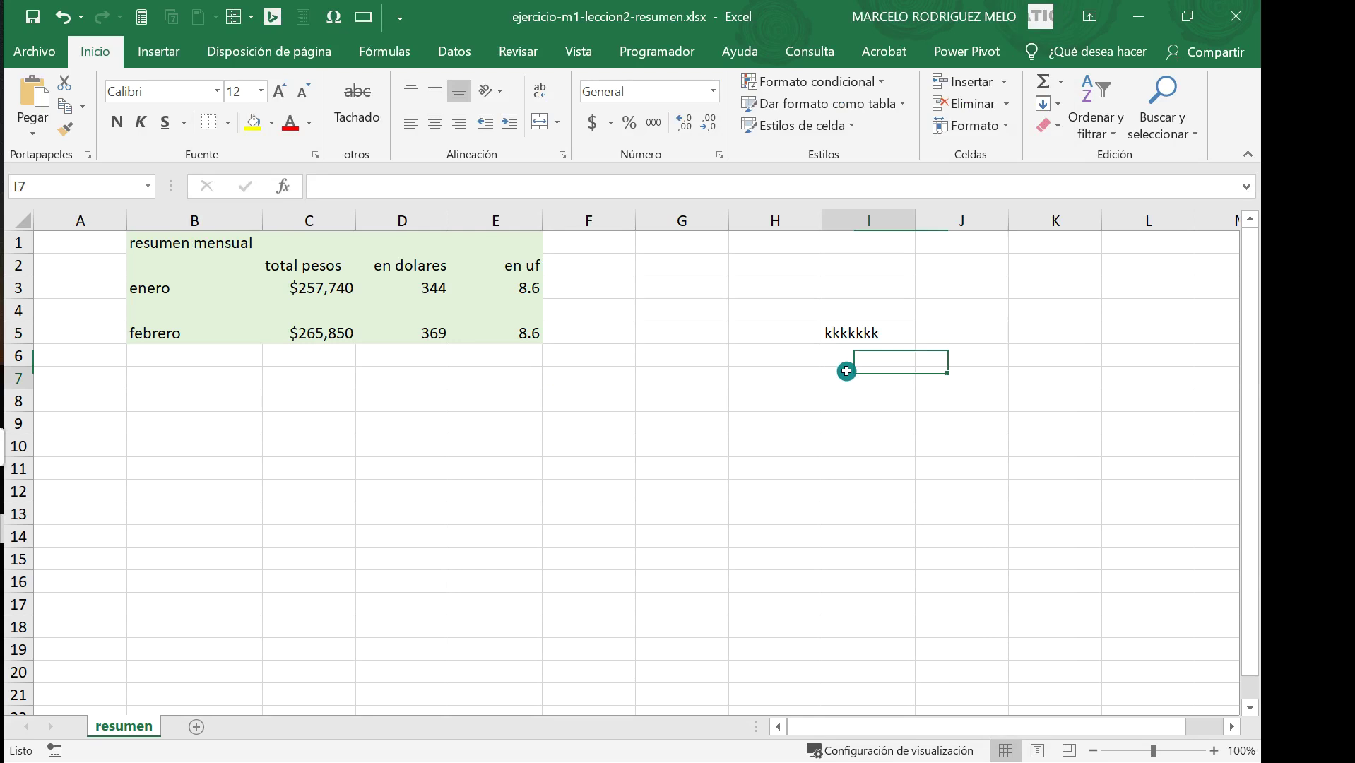
type("k")
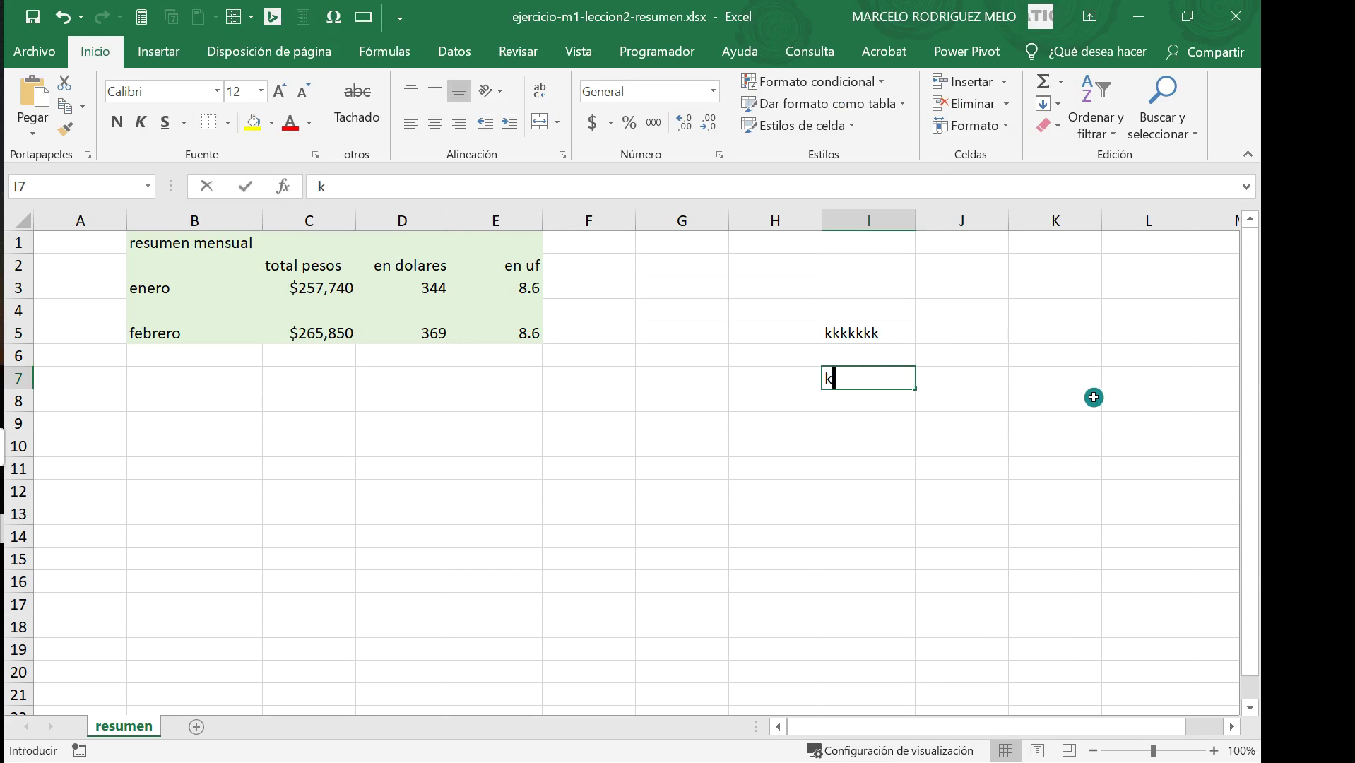
type("kkkkkk")
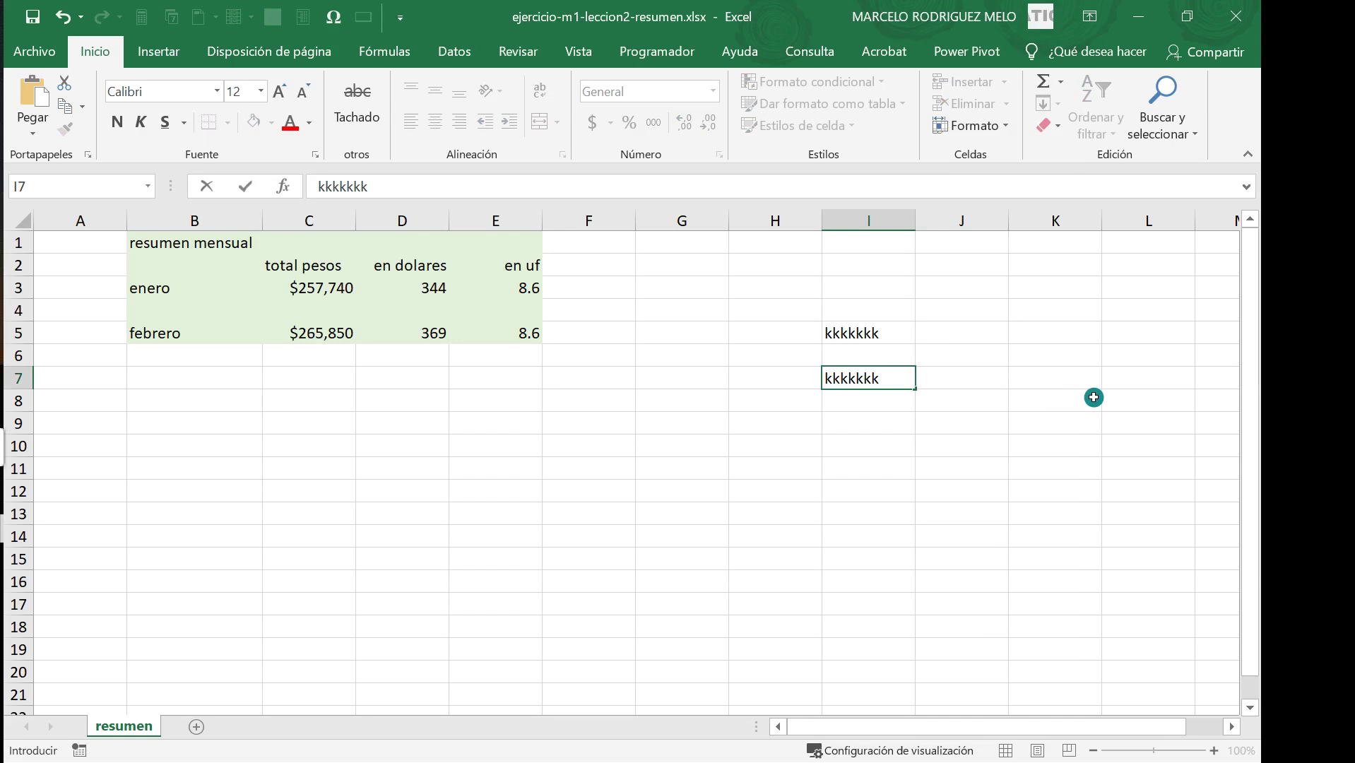
key("Return")
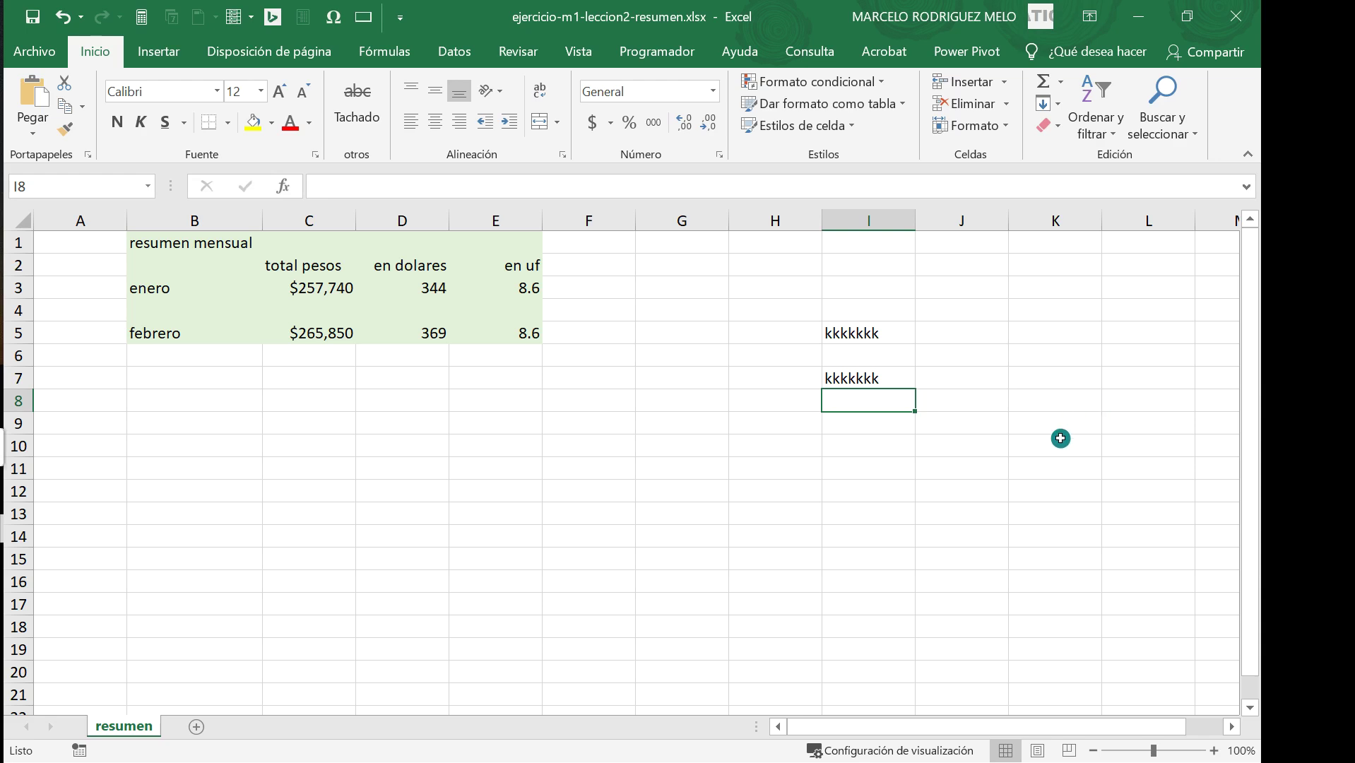
left_click(1138, 17)
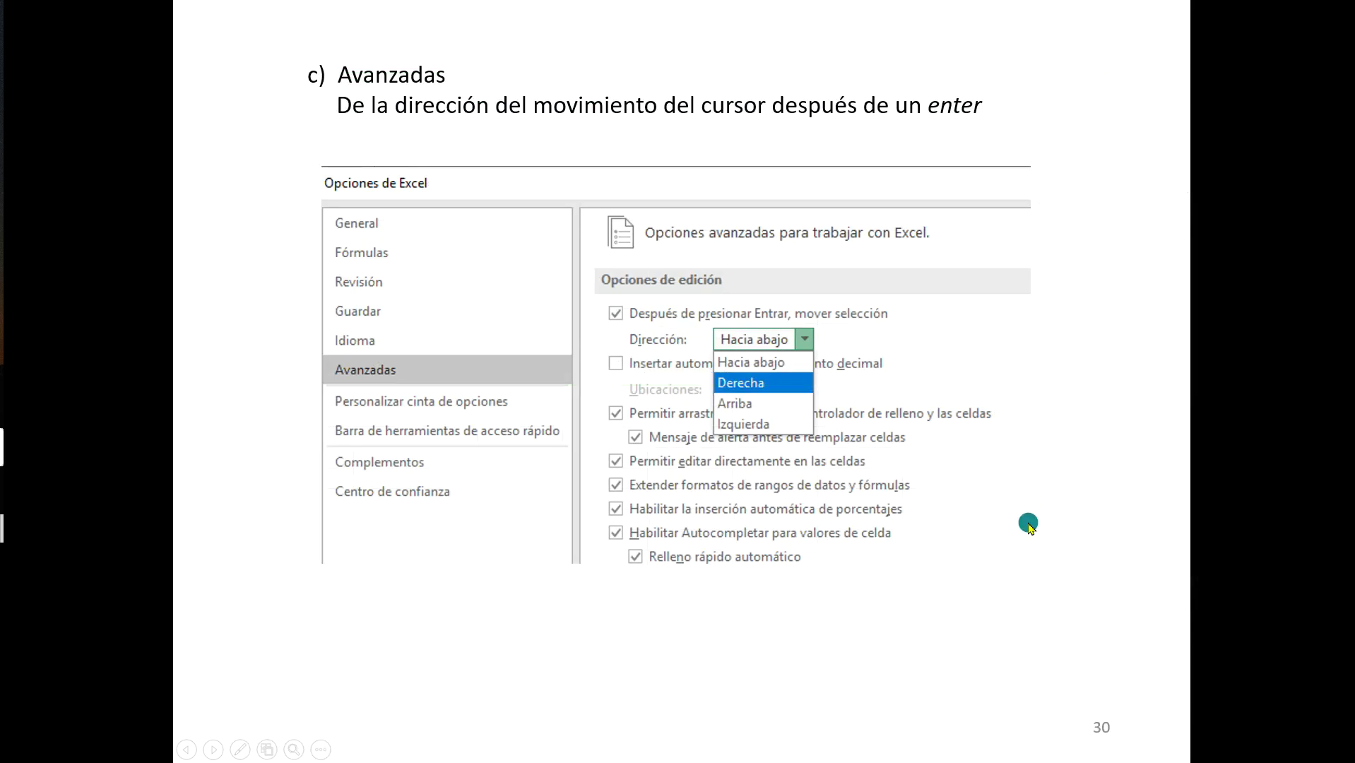
left_click(1030, 526)
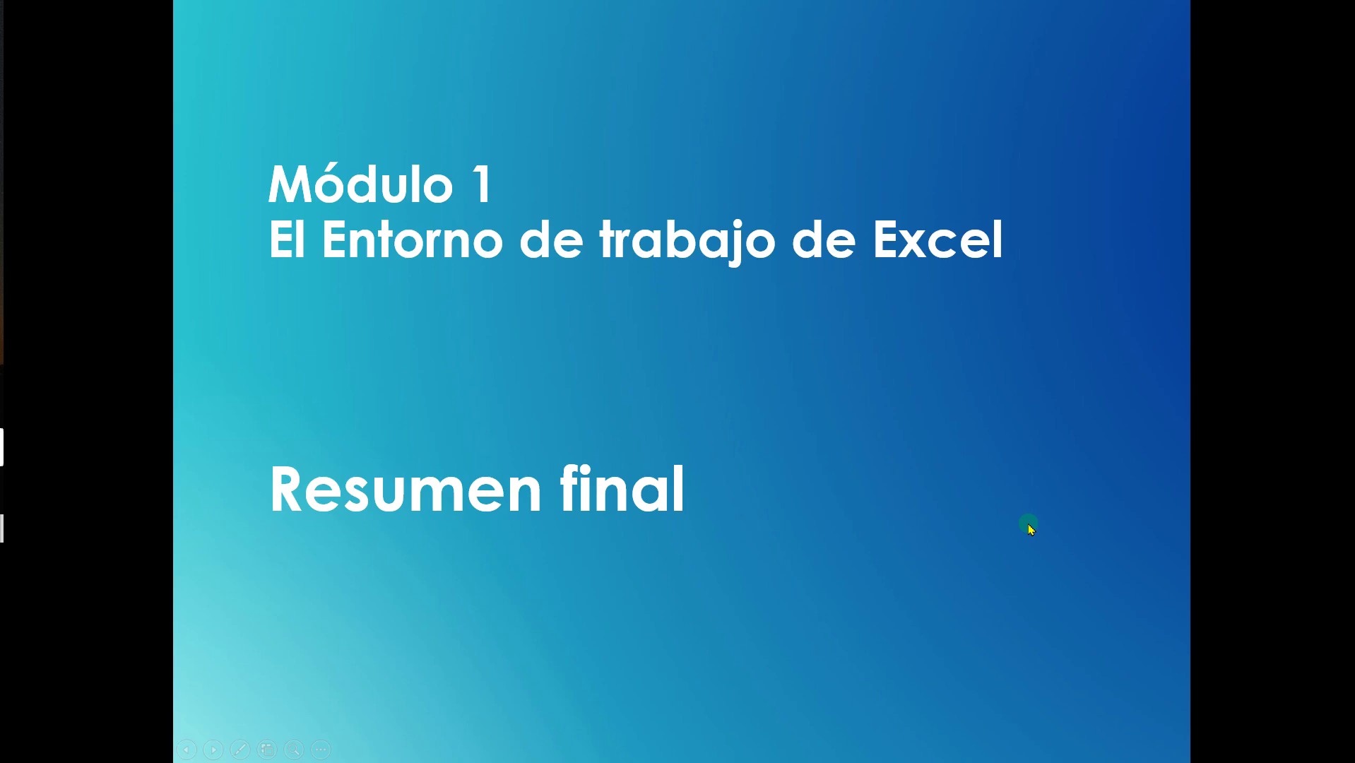
left_click(1030, 528)
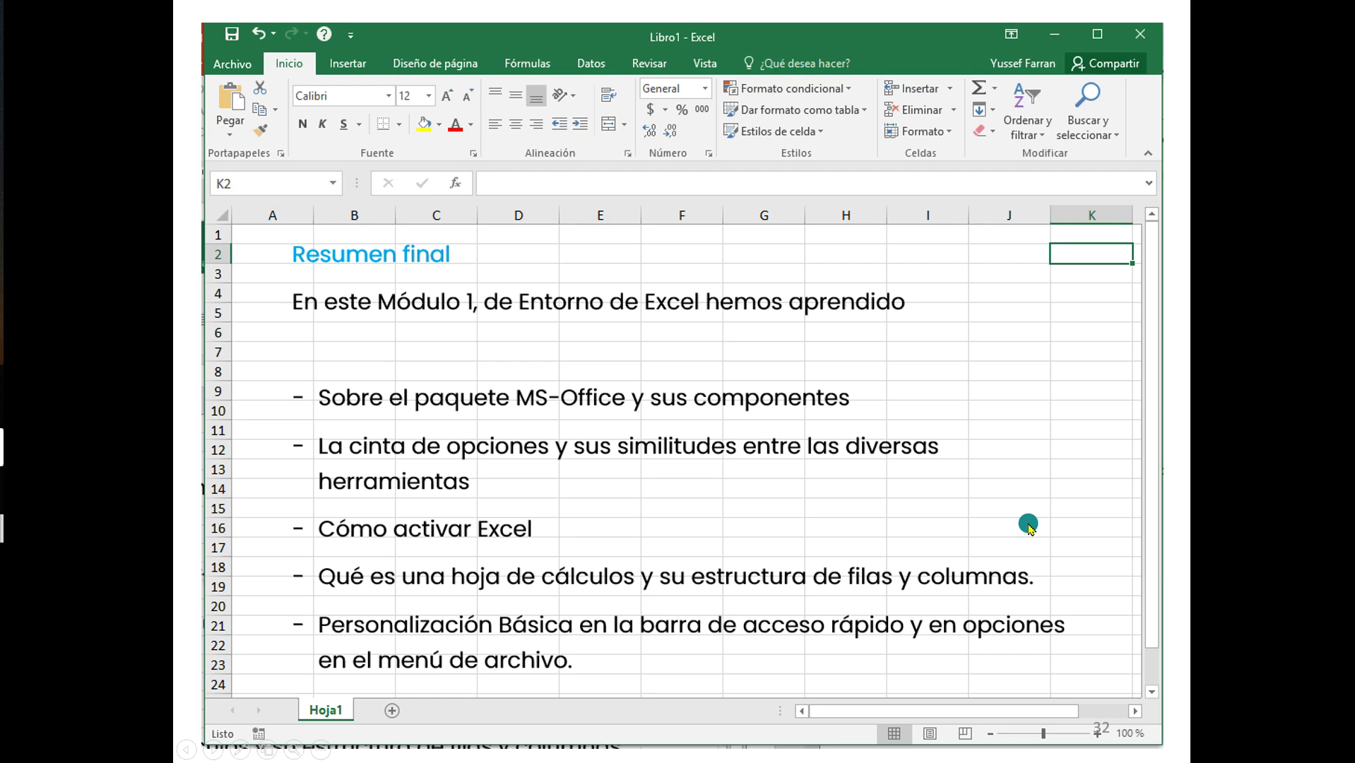